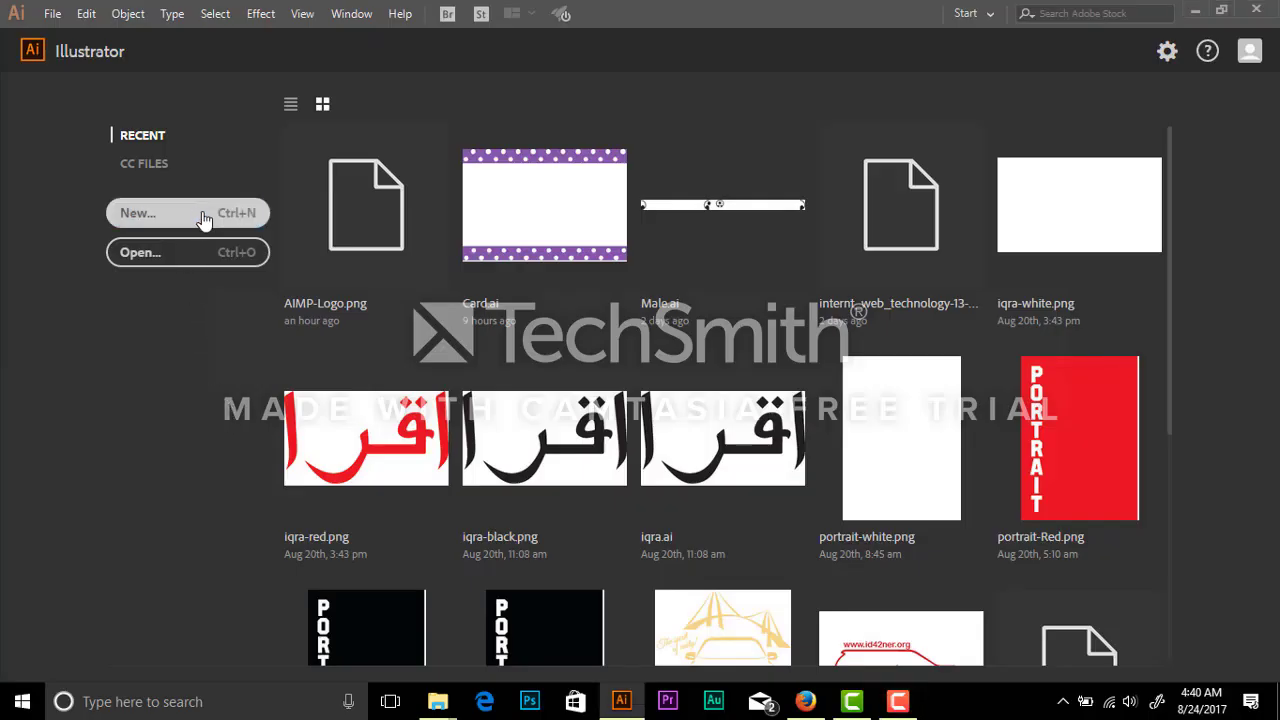
# Step: Create a new blank 640 x 480 px document from the Web presets
pyautogui.click(199, 218)
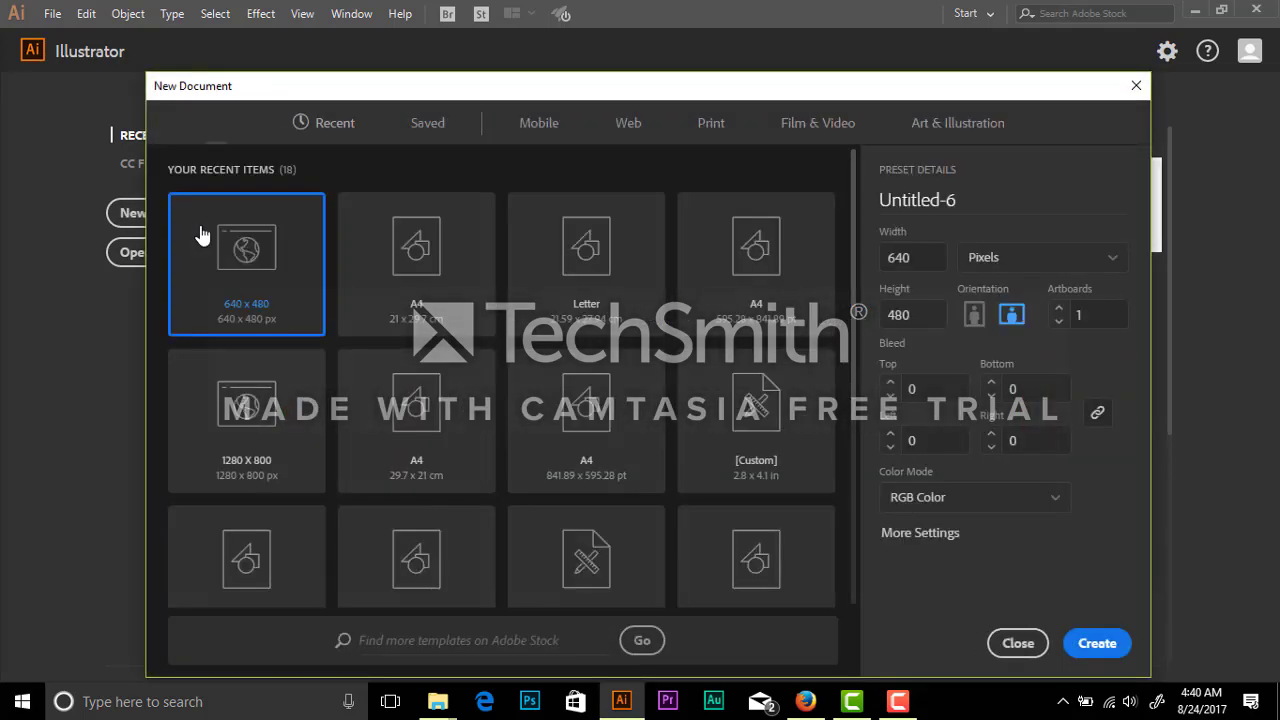
pyautogui.click(628, 123)
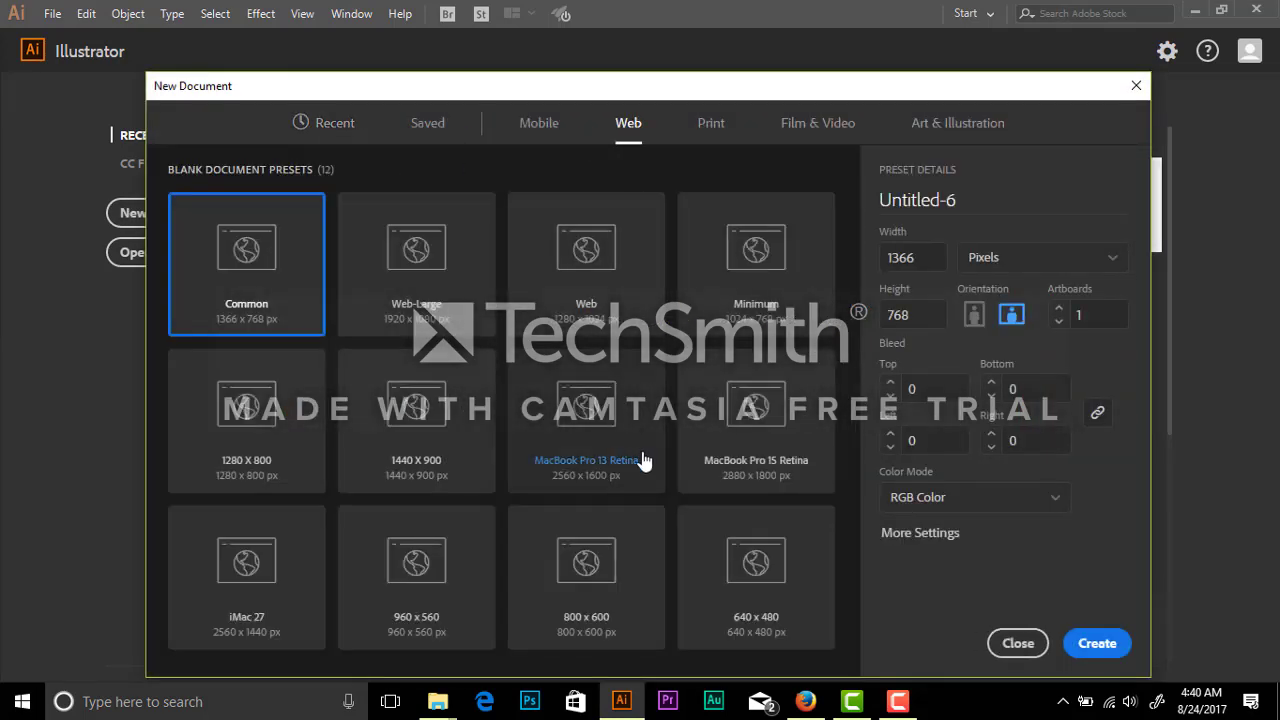
pyautogui.click(785, 598)
pyautogui.click(1097, 643)
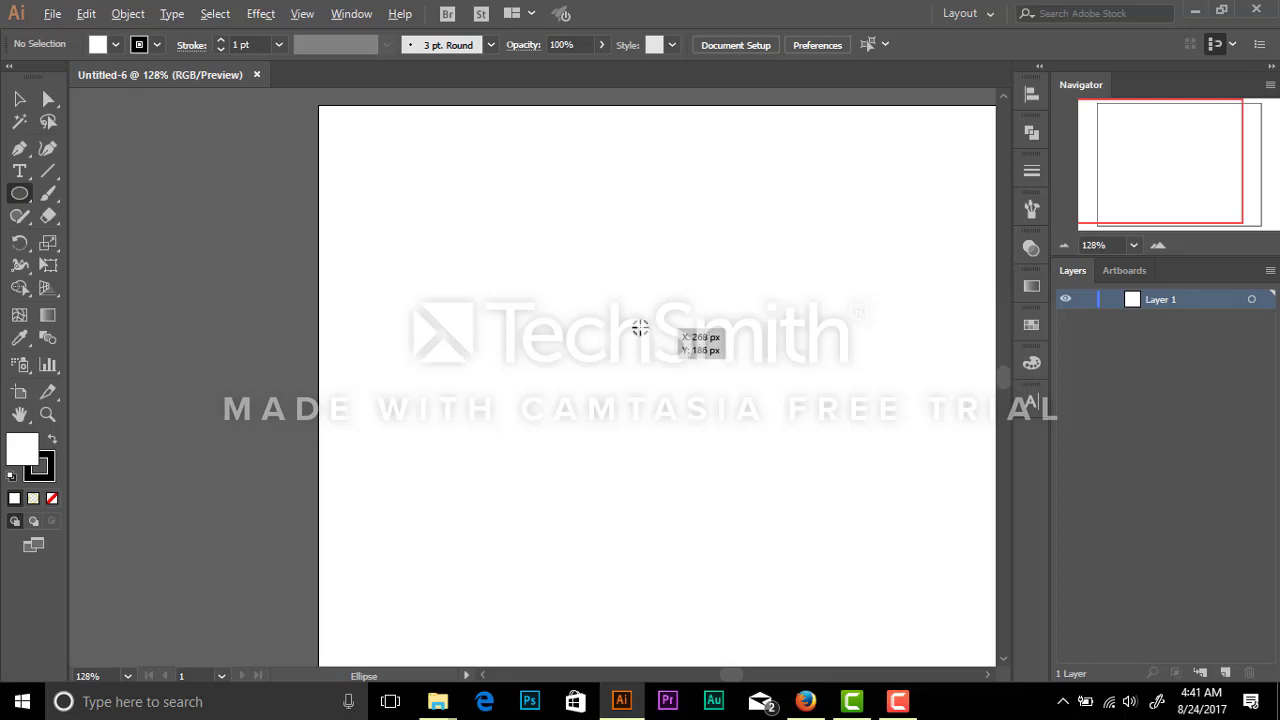
# Step: Draw a circle with the Ellipse tool and centre it on the artboard
pyautogui.moveTo(639, 329)
pyautogui.mouseDown()
pyautogui.moveTo(757, 462)
pyautogui.moveTo(747, 438)
pyautogui.moveTo(670, 395)
pyautogui.mouseUp()
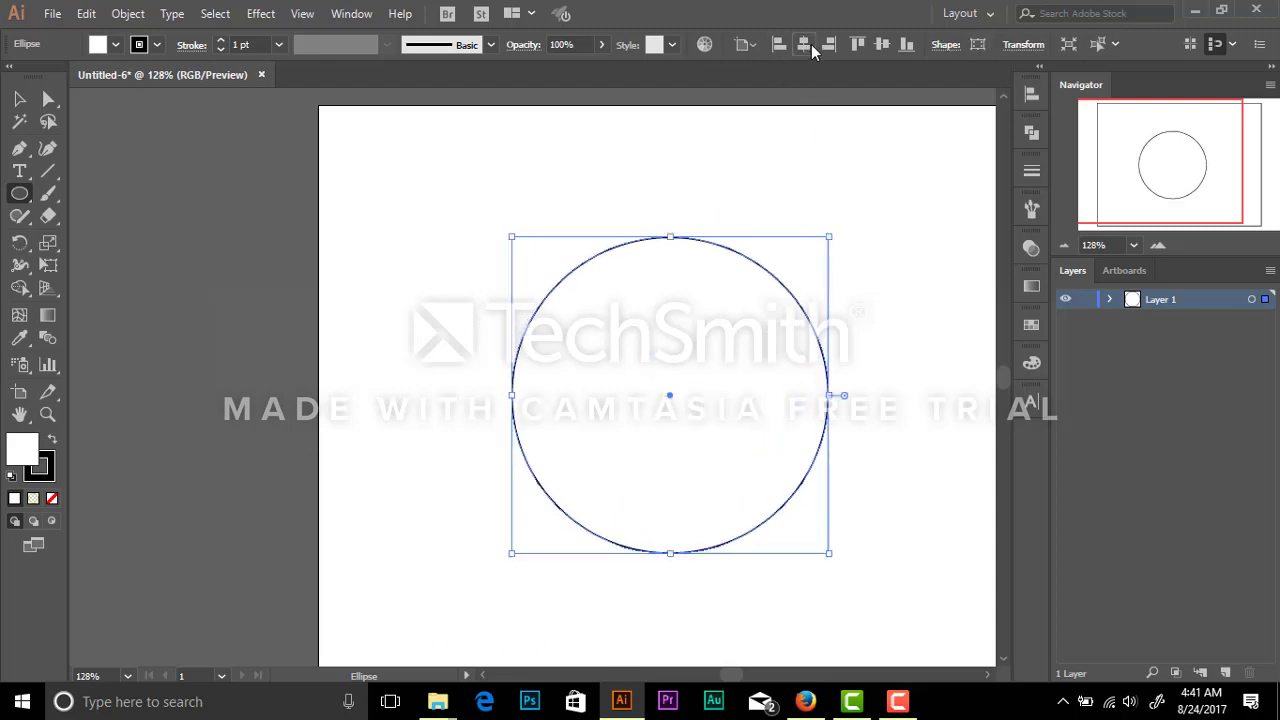
pyautogui.click(884, 44)
pyautogui.hotkey('ctrl', '0')
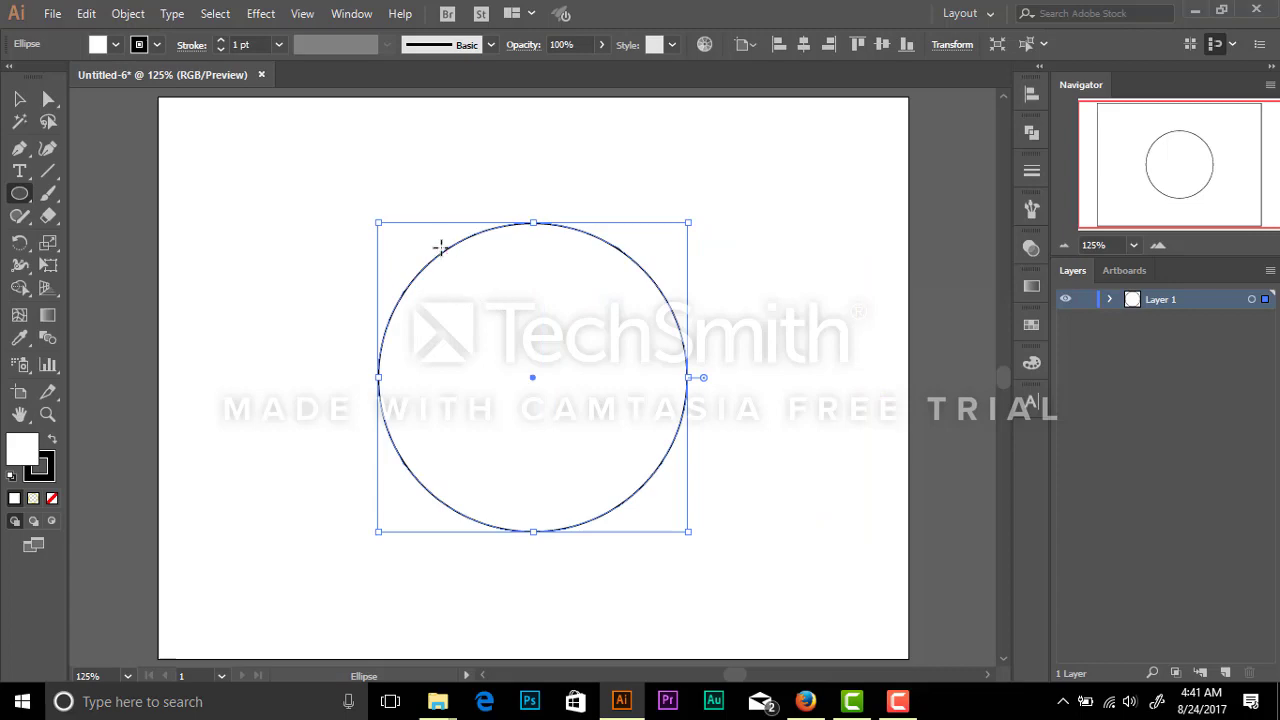
pyautogui.click(1109, 300)
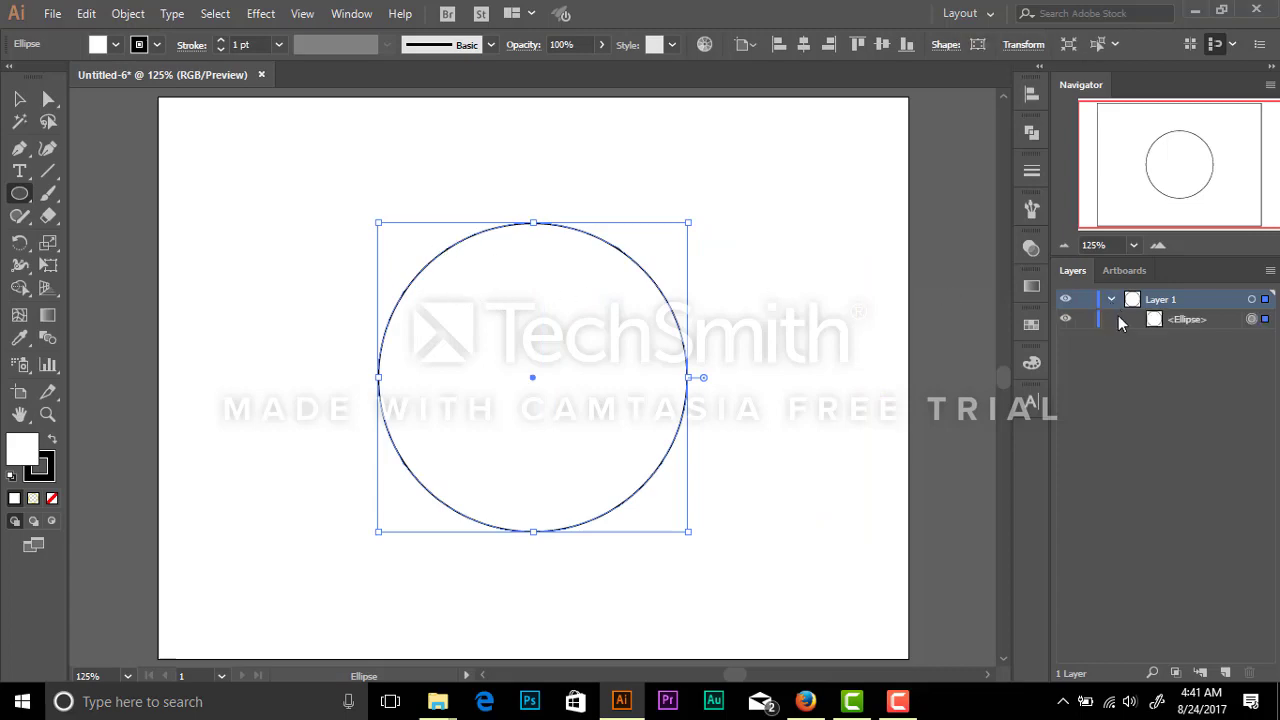
# Step: Paste a copy of the circle in front and shrink it concentrically to 230 x 230 px
pyautogui.click(128, 14)
pyautogui.moveTo(86, 14)
pyautogui.click(133, 103)
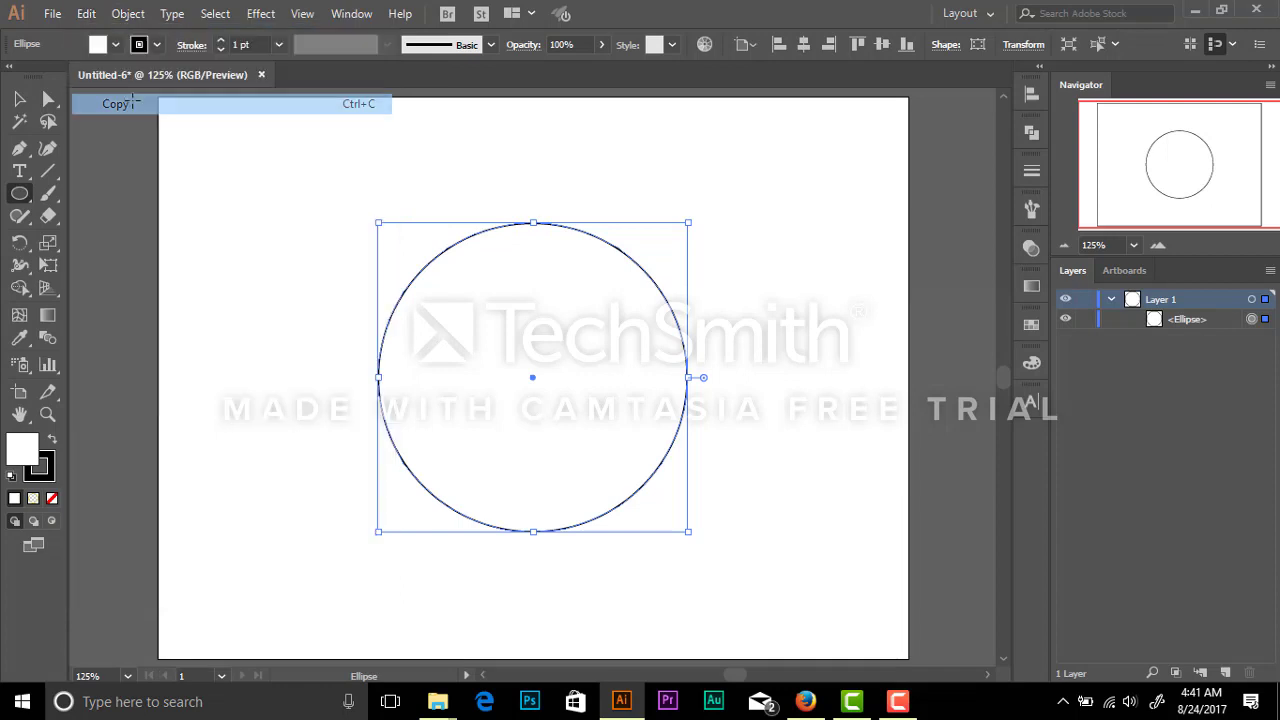
pyautogui.click(87, 14)
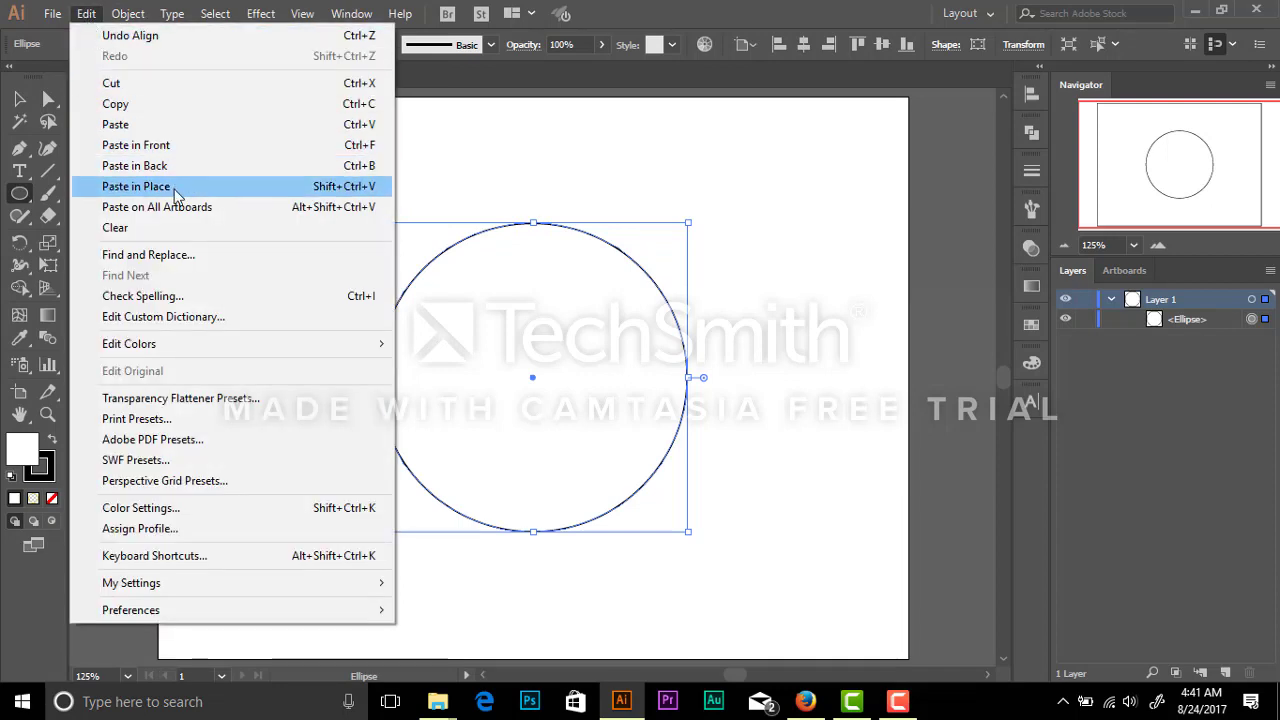
pyautogui.click(168, 145)
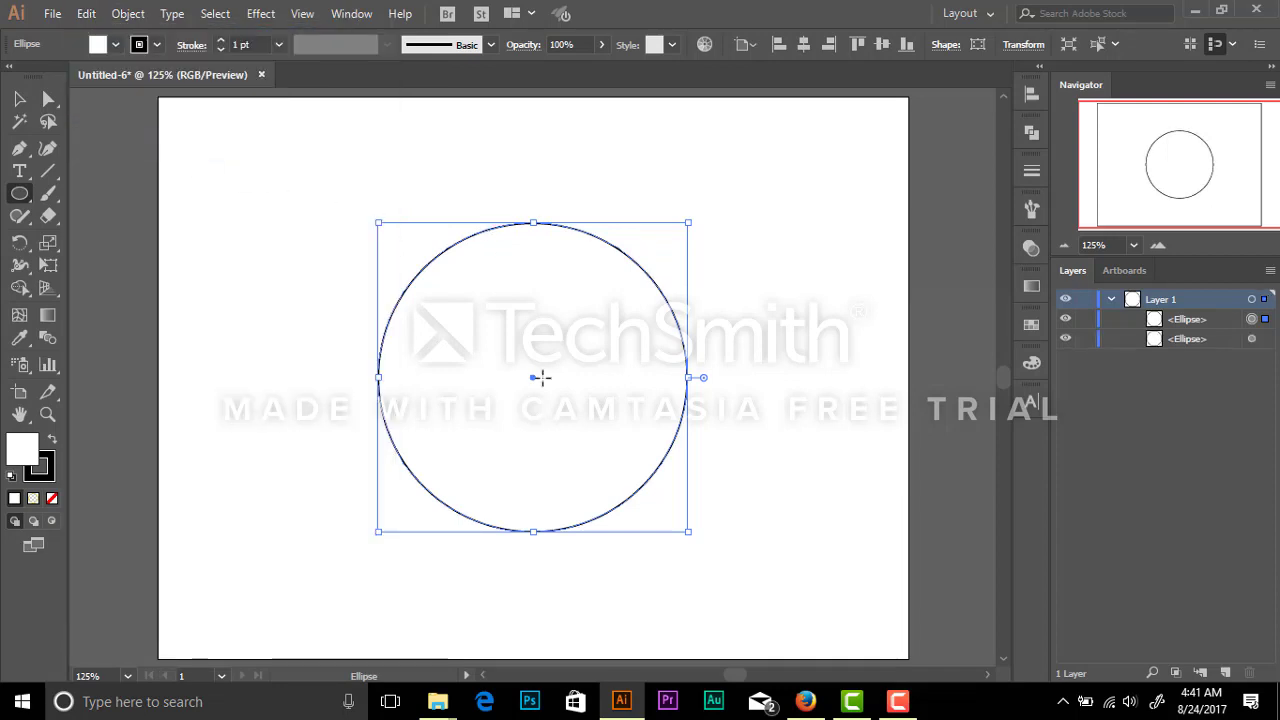
pyautogui.moveTo(689, 531); pyautogui.dragTo(669, 518)
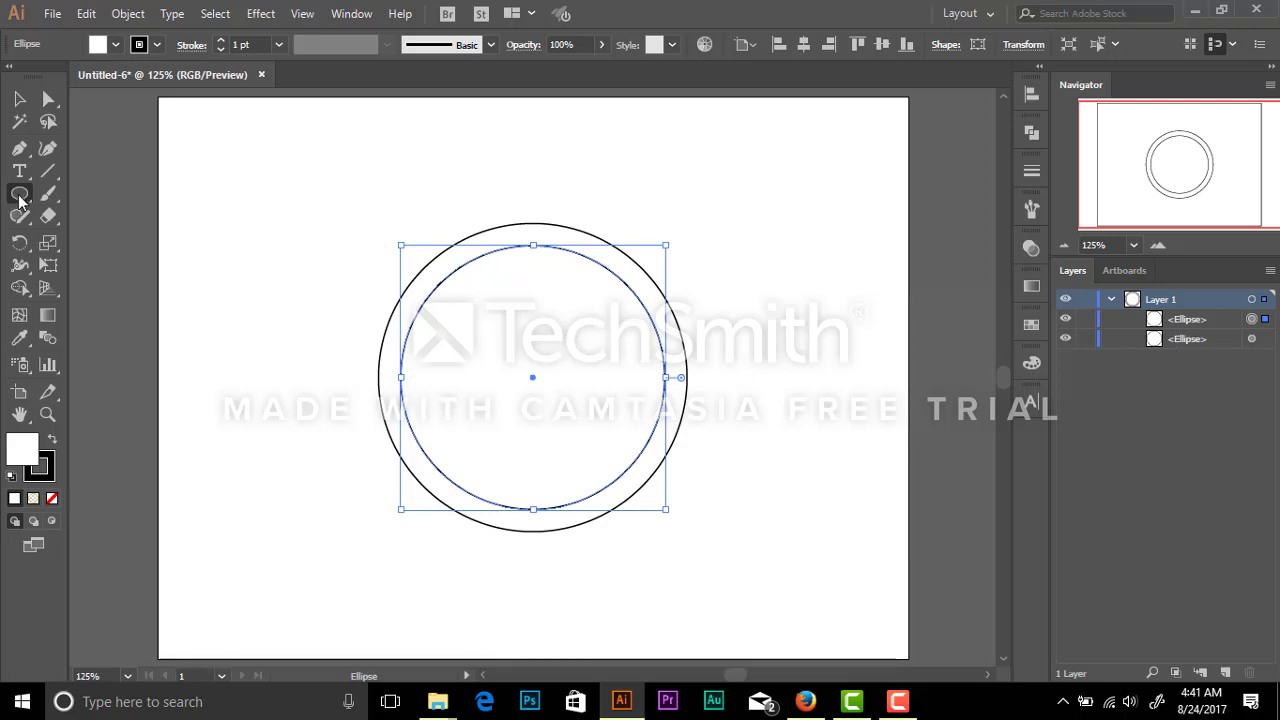
pyautogui.moveTo(19, 193); pyautogui.dragTo(110, 262)
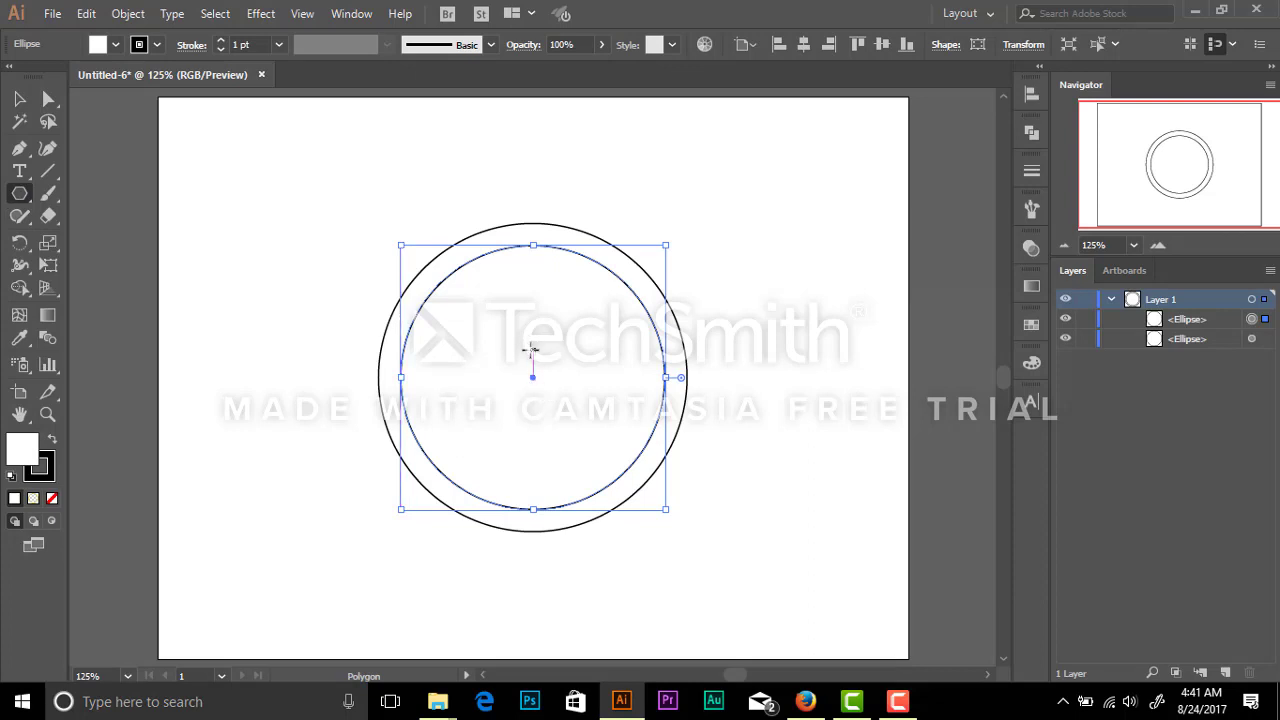
# Step: Create a 3-sided polygon at the circles' centre and enlarge it to fill the inner circle
pyautogui.click(529, 362)
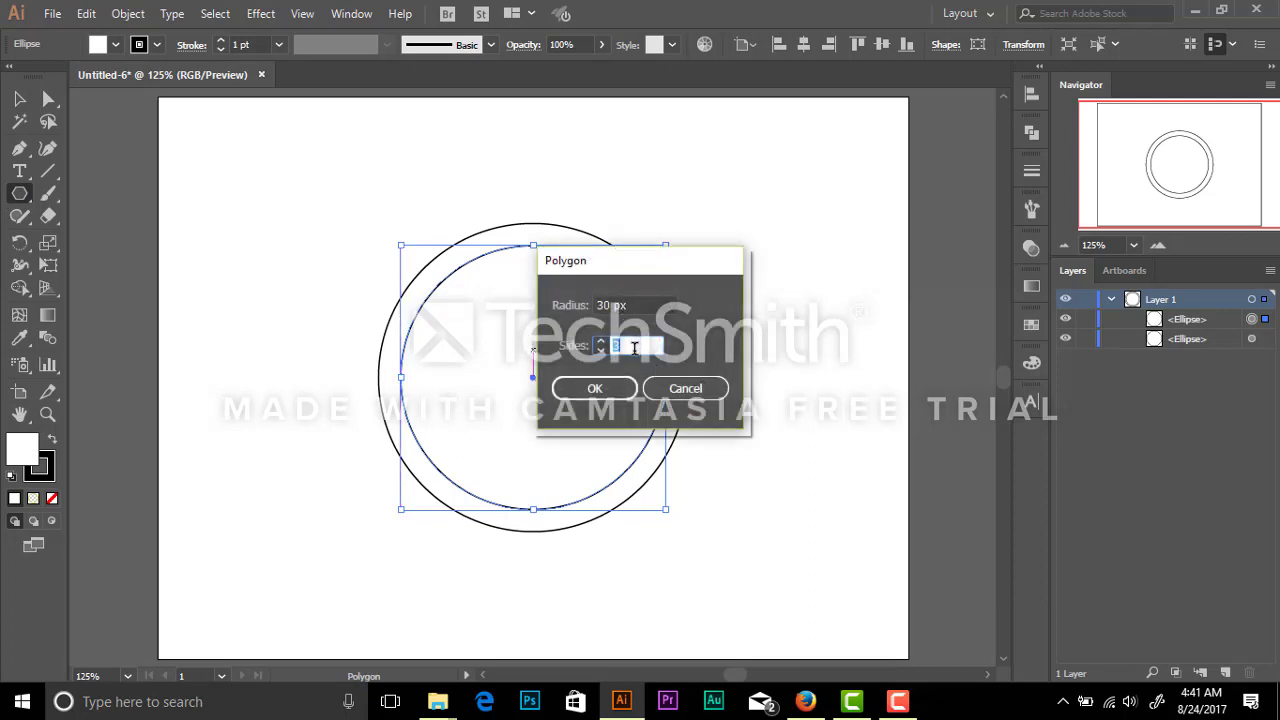
pyautogui.write('3')
pyautogui.click(602, 389)
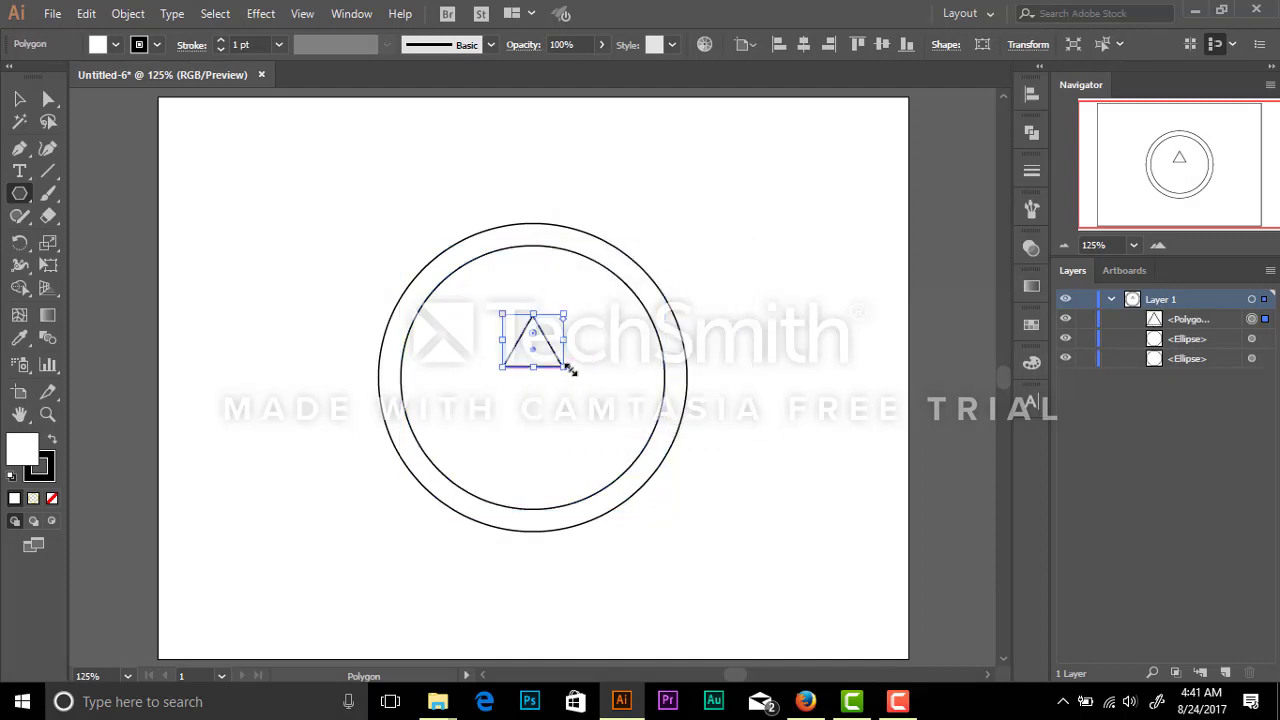
pyautogui.moveTo(533, 354)
pyautogui.mouseDown()
pyautogui.moveTo(624, 448)
pyautogui.moveTo(537, 394)
pyautogui.mouseUp()
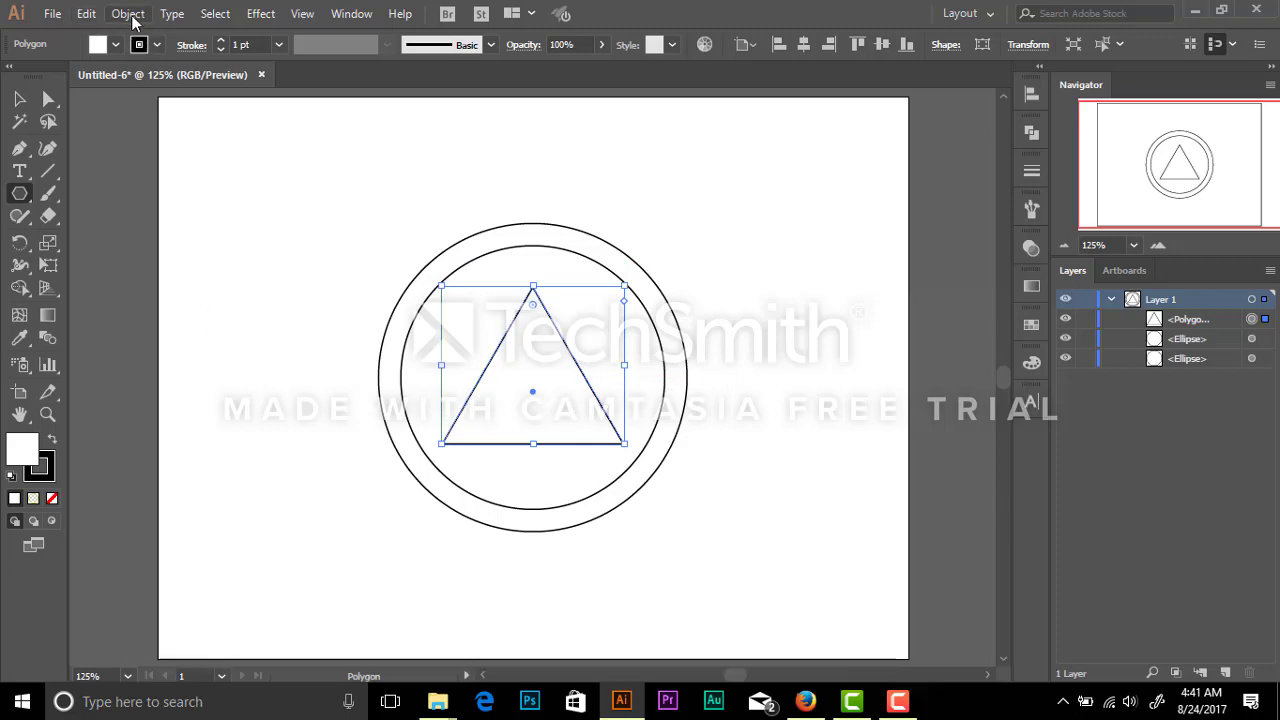
# Step: Paste a copy of the triangle in front and shrink it inside the larger triangle
pyautogui.click(89, 16)
pyautogui.click(136, 103)
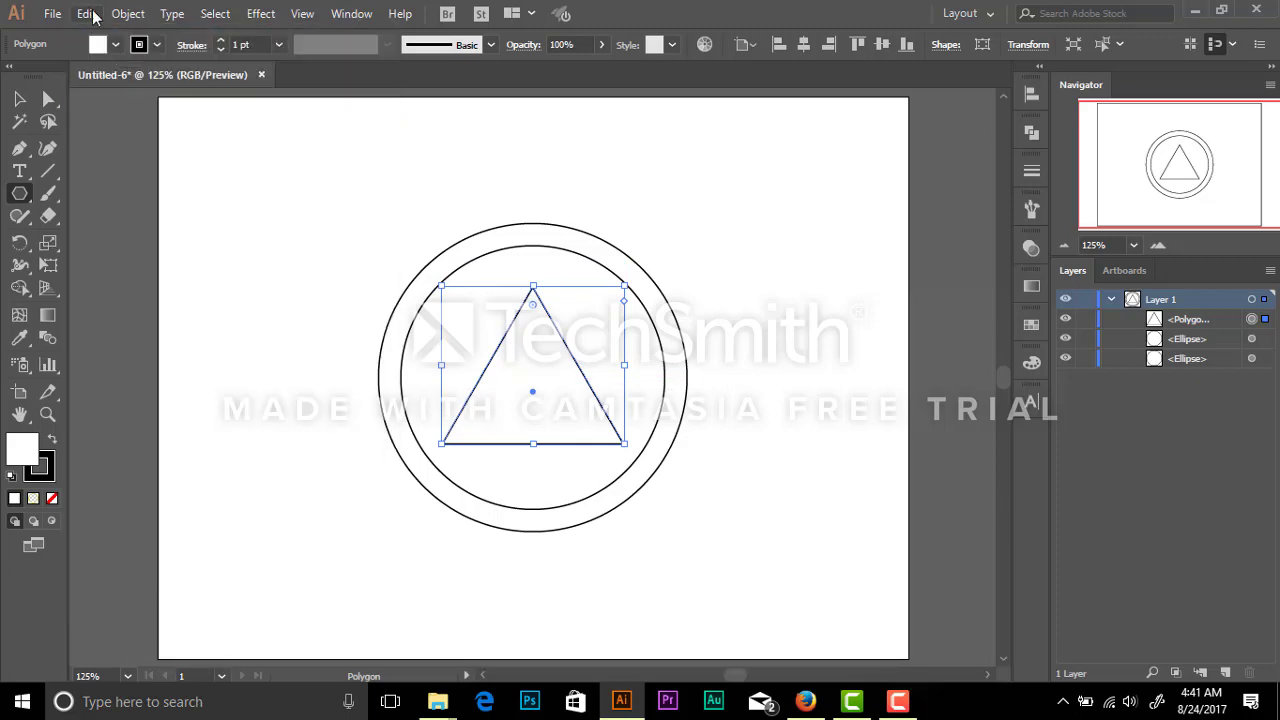
pyautogui.click(91, 18)
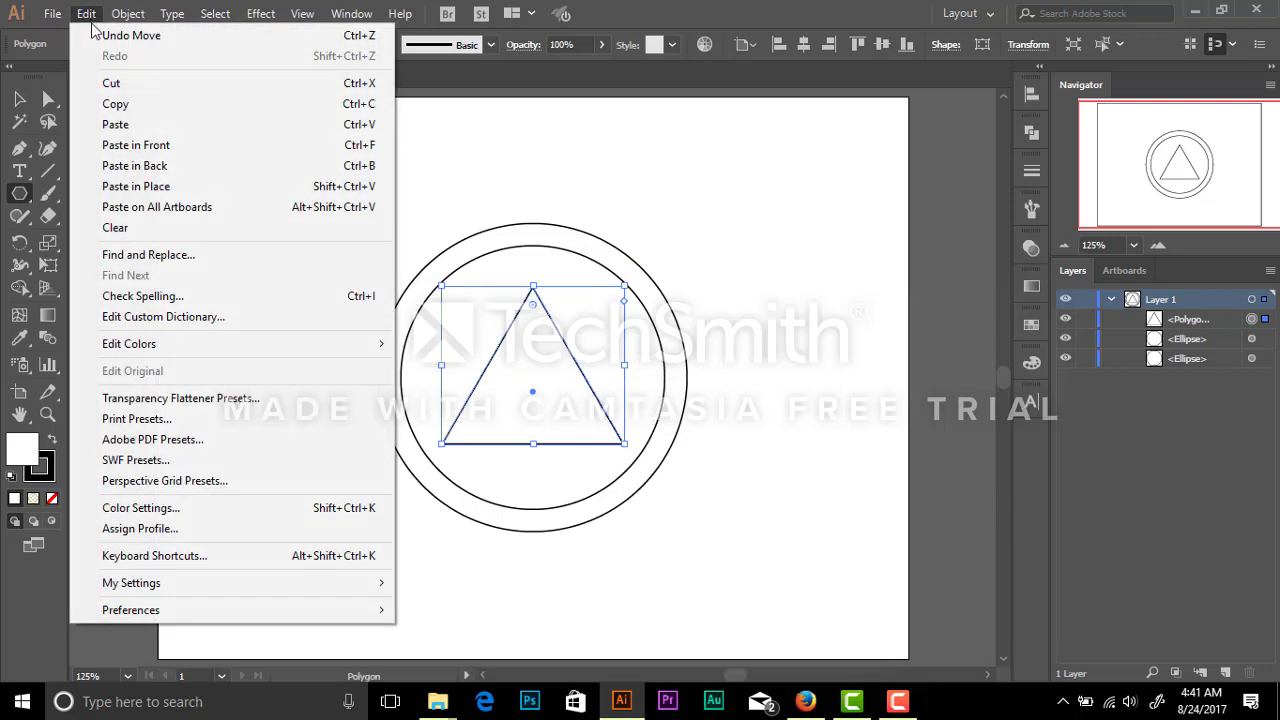
pyautogui.click(165, 145)
pyautogui.moveTo(626, 450); pyautogui.dragTo(593, 434)
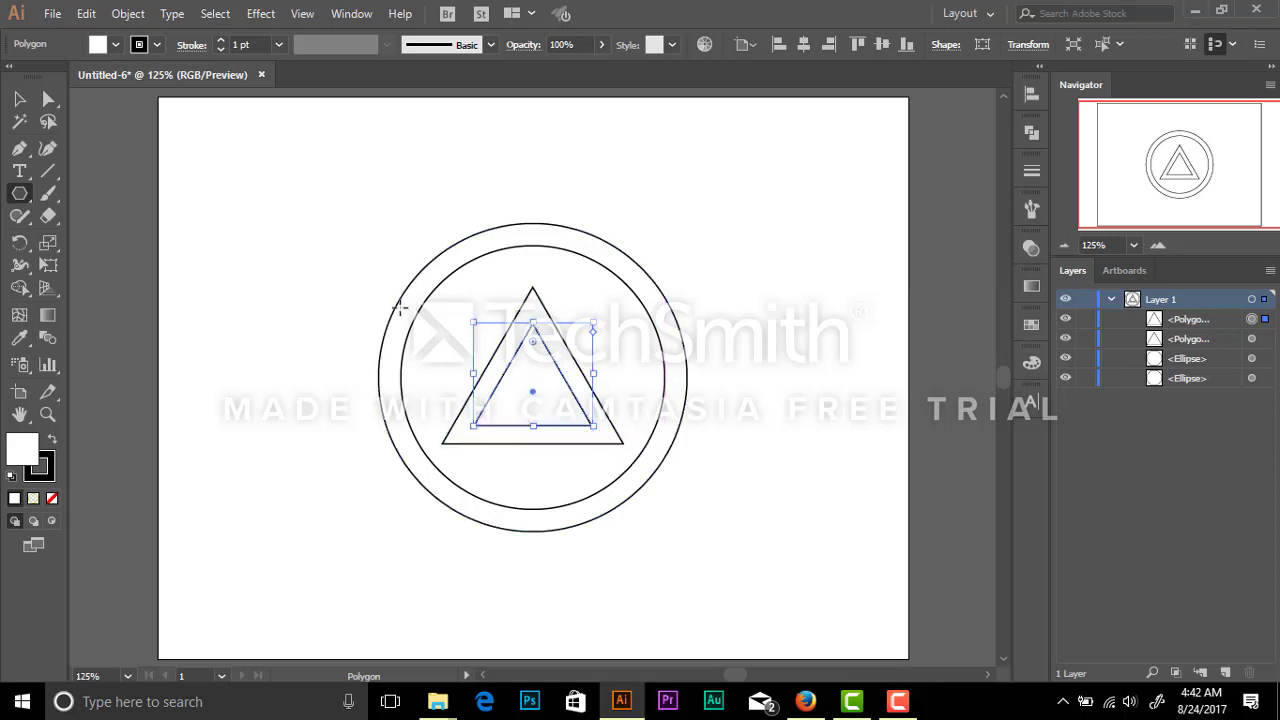
# Step: Turn off View > Snap to Pixel and clear the selection
pyautogui.click(260, 14)
pyautogui.moveTo(302, 14)
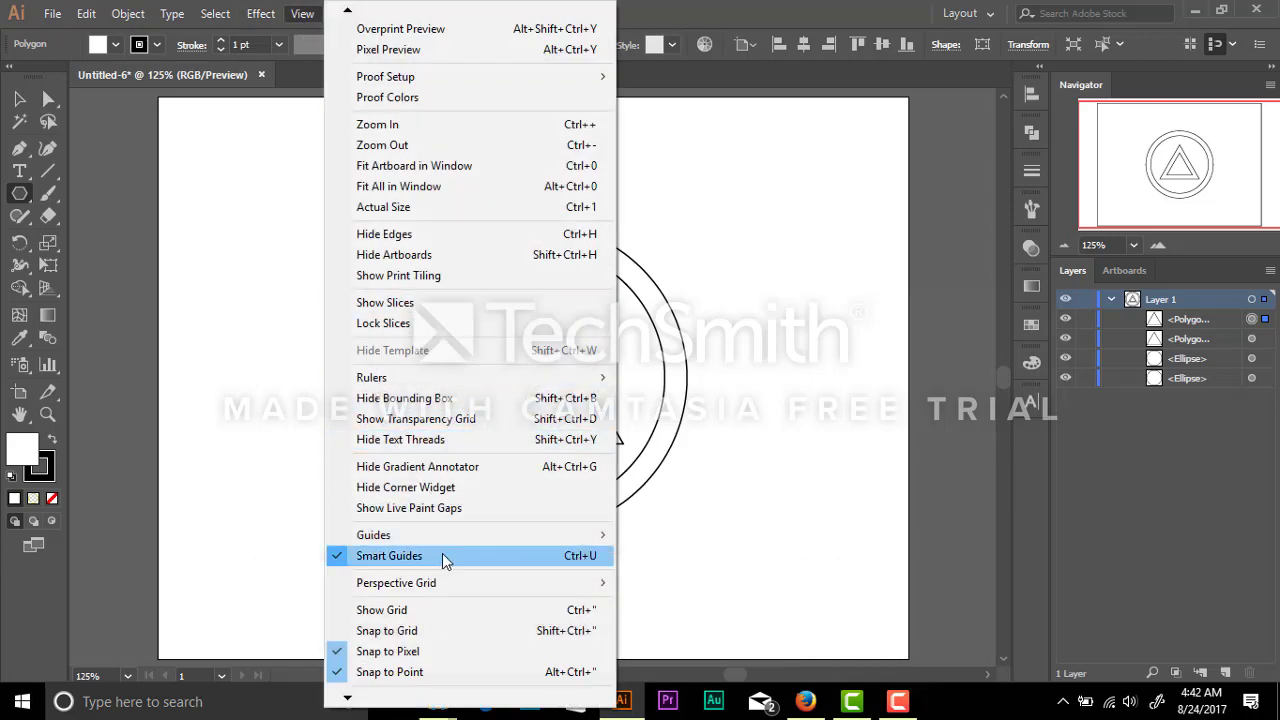
pyautogui.click(414, 655)
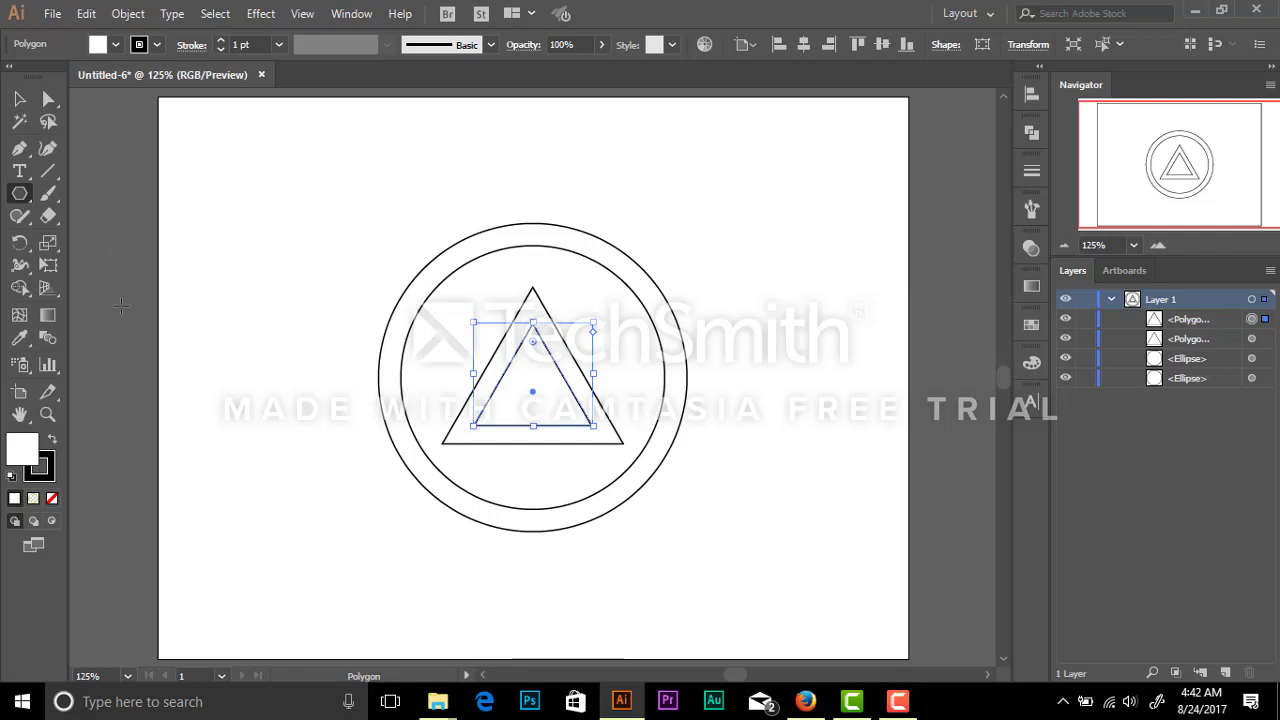
pyautogui.press('v')
pyautogui.click(752, 320)
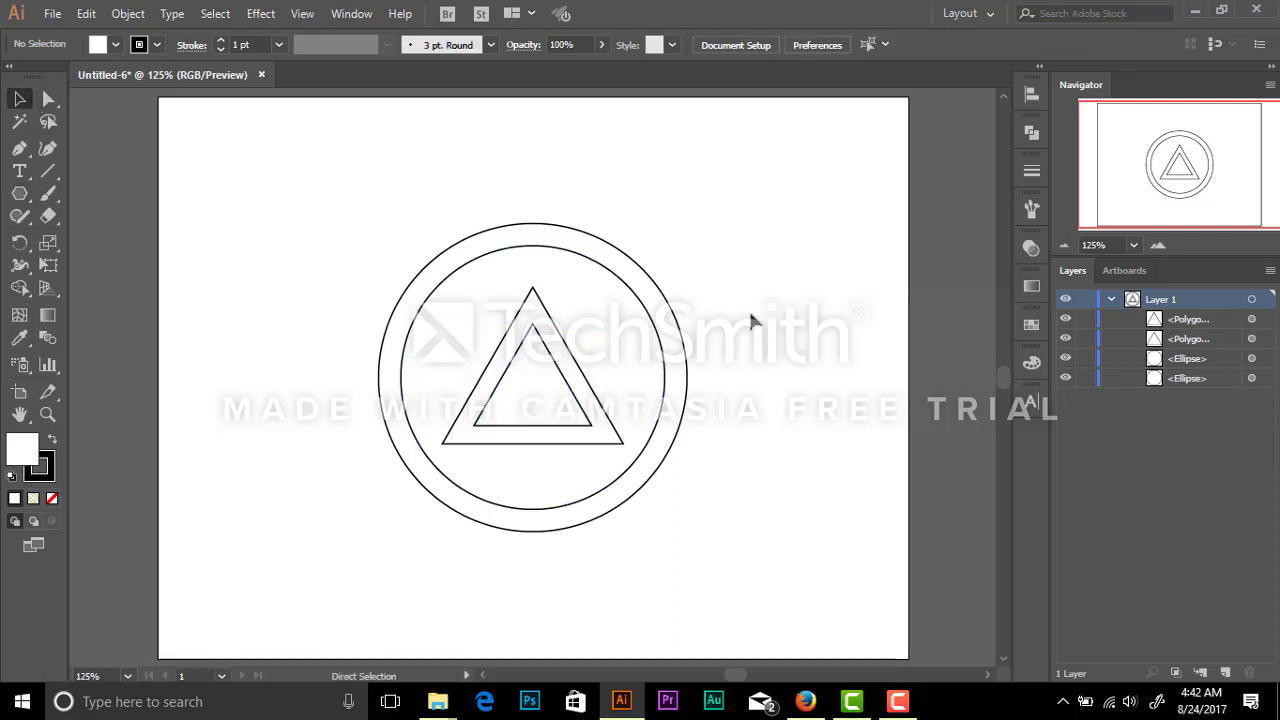
# Step: In Outline view, draw a small rectangle at the inner triangle's base
pyautogui.hotkey('ctrl', 'y')
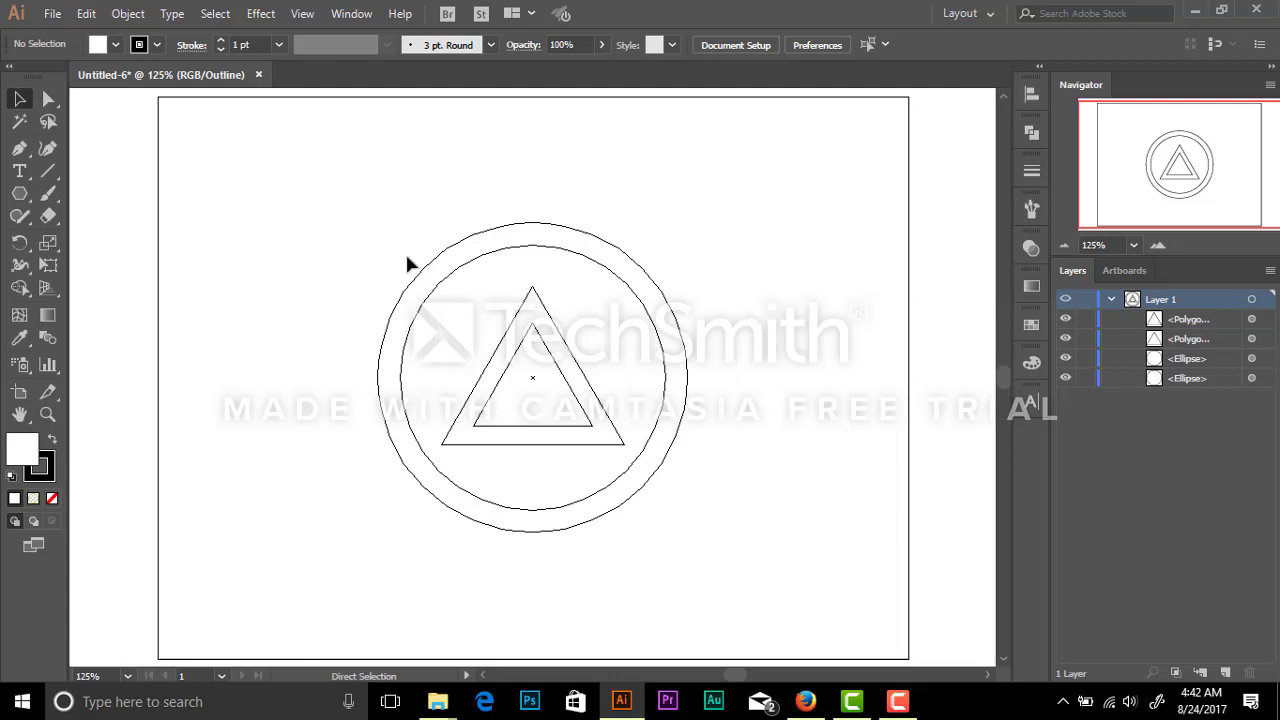
pyautogui.click(19, 193)
pyautogui.click(110, 200)
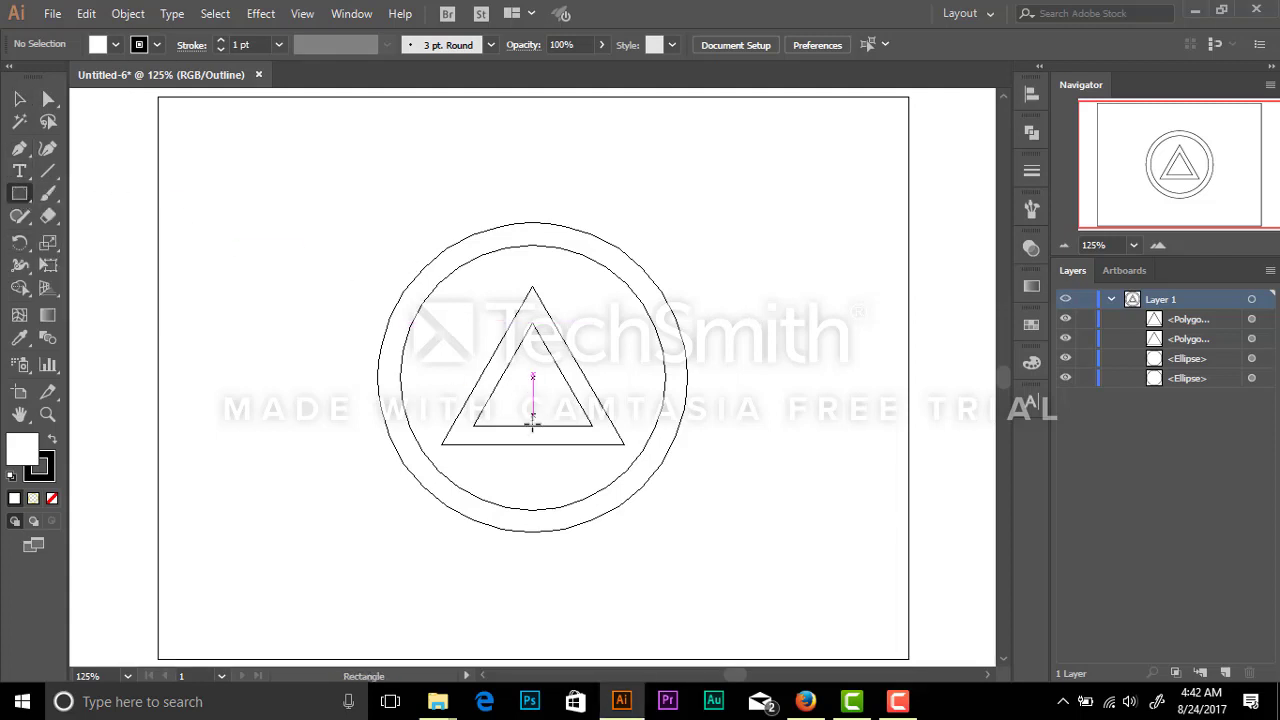
pyautogui.moveTo(533, 425); pyautogui.dragTo(589, 443)
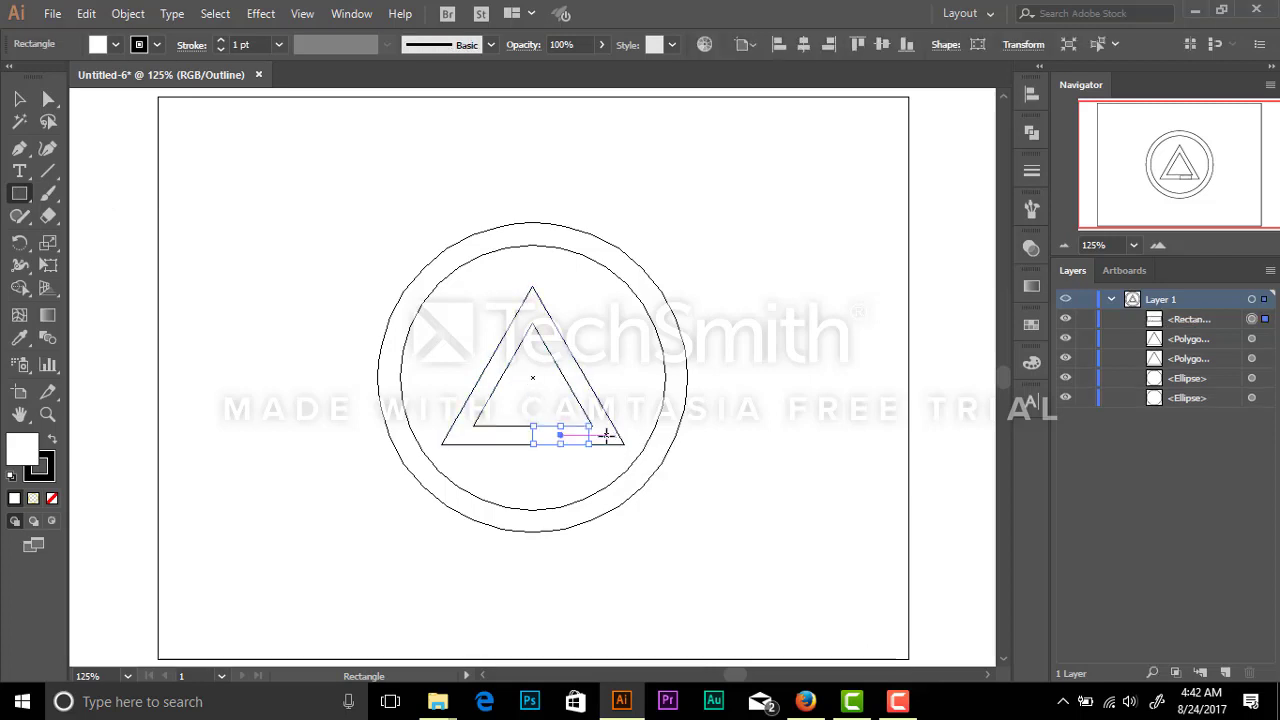
# Step: Rotate the rectangle to about 300° and move it across the triangle's lower-right side
pyautogui.scroll(3, 606, 435)
pyautogui.scroll(3, 606, 435)
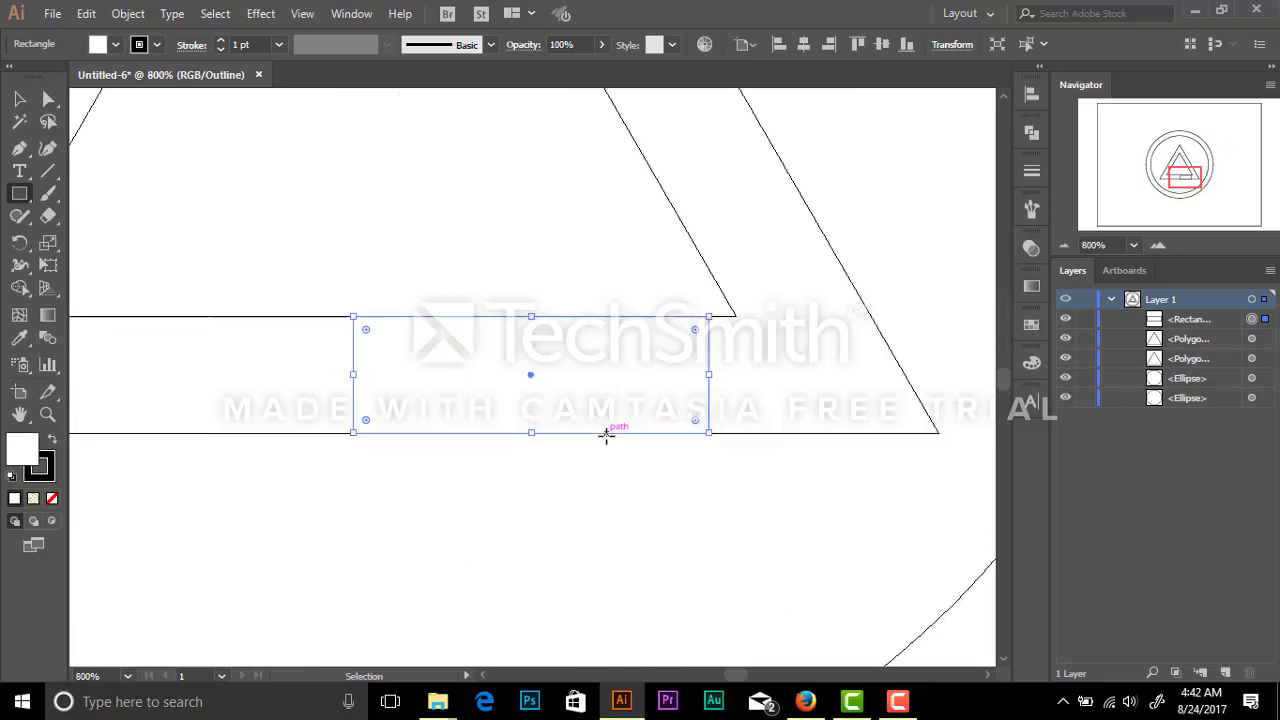
pyautogui.scroll(1, 606, 435)
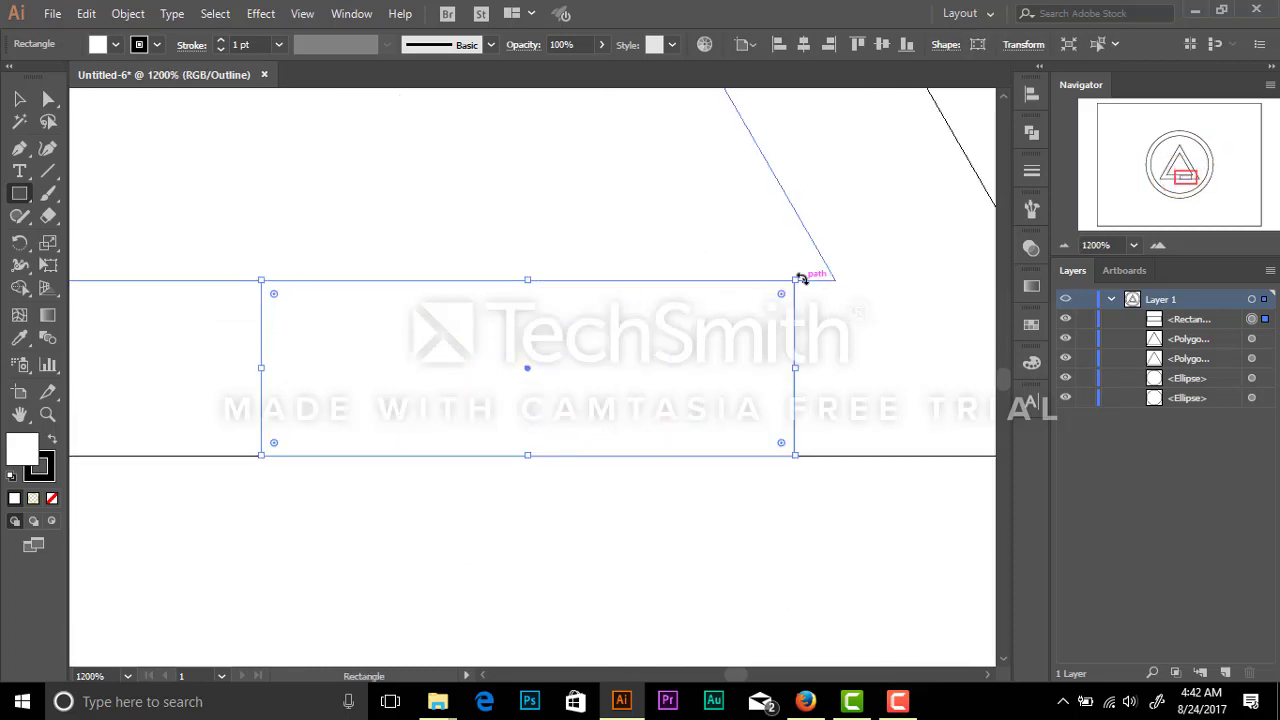
pyautogui.moveTo(800, 278)
pyautogui.mouseDown()
pyautogui.moveTo(735, 481)
pyautogui.moveTo(686, 529)
pyautogui.mouseUp()
pyautogui.moveTo(527, 369)
pyautogui.mouseDown()
pyautogui.moveTo(638, 378)
pyautogui.moveTo(763, 351)
pyautogui.mouseUp()
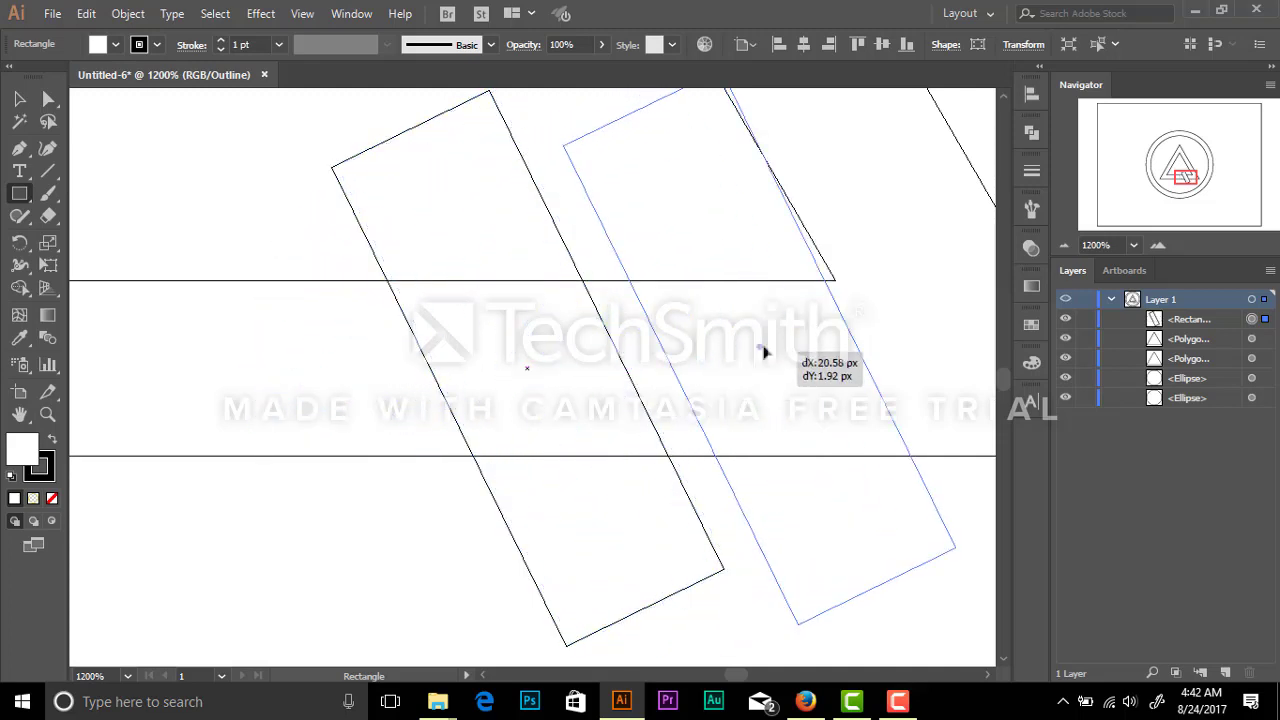
pyautogui.moveTo(891, 320)
pyautogui.mouseDown()
pyautogui.moveTo(839, 369)
pyautogui.moveTo(721, 402)
pyautogui.mouseUp()
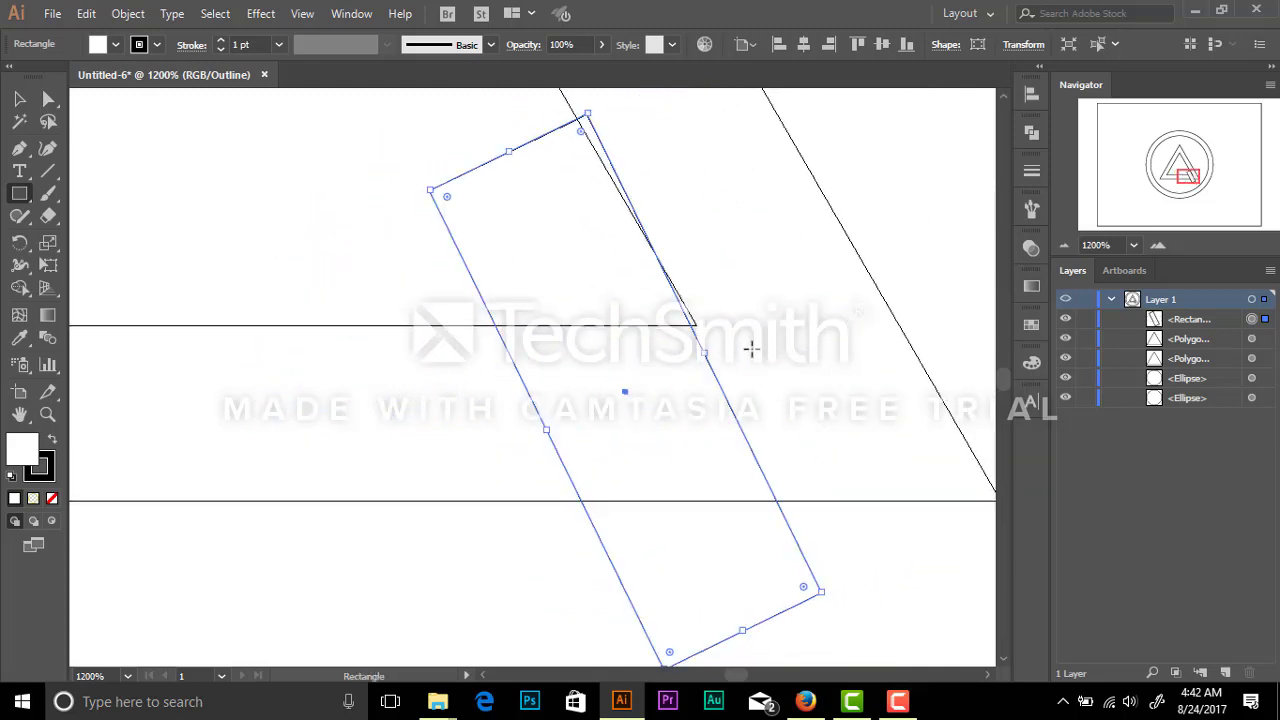
pyautogui.moveTo(828, 602); pyautogui.dragTo(838, 594)
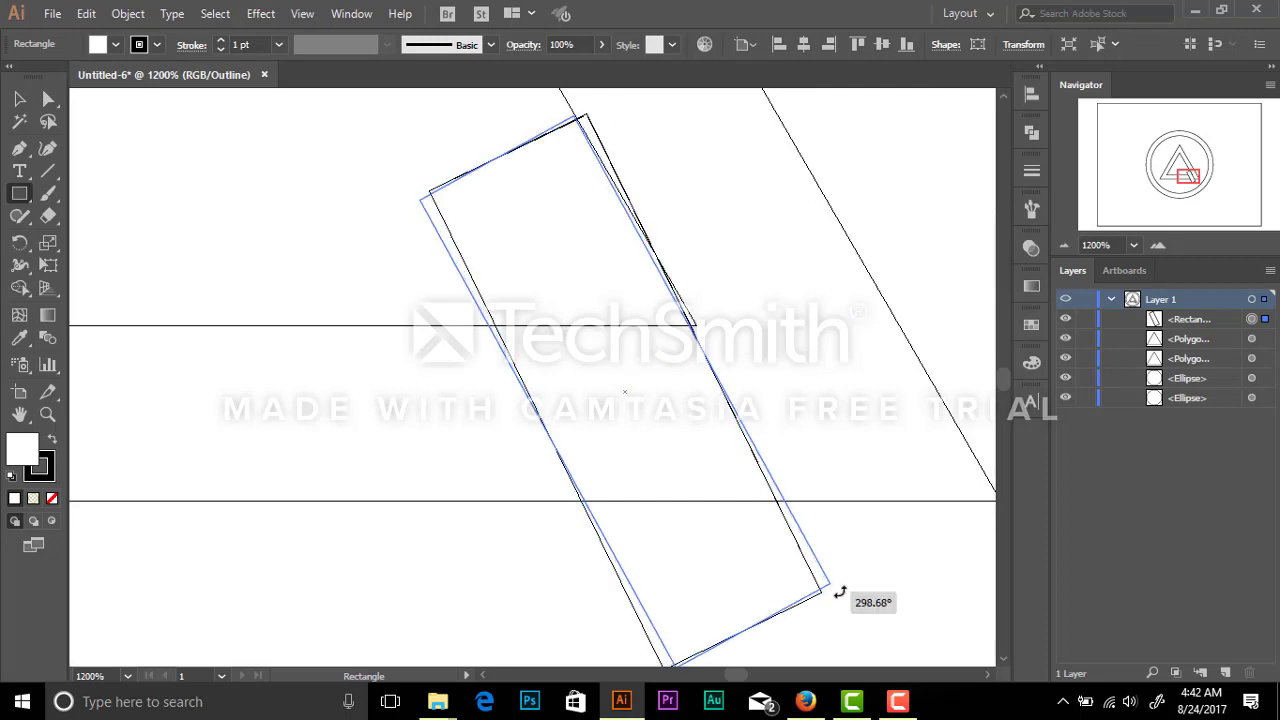
pyautogui.moveTo(625, 395); pyautogui.dragTo(634, 394)
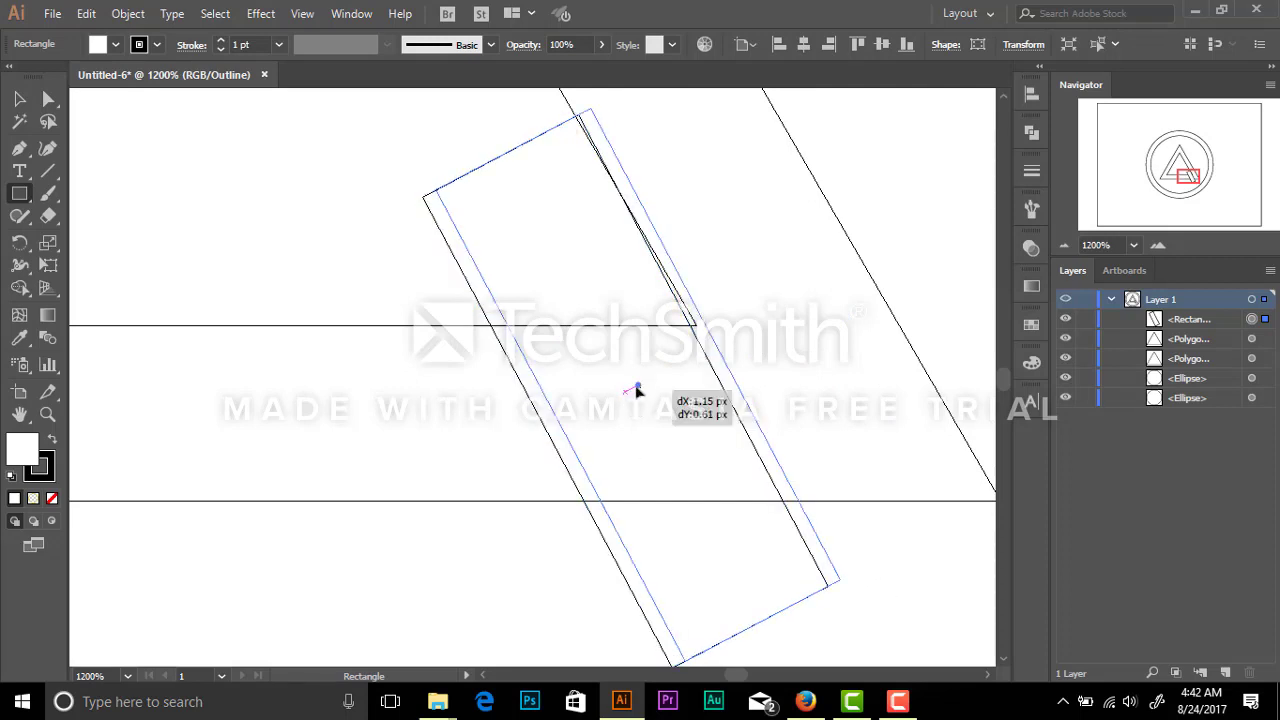
pyautogui.moveTo(844, 590); pyautogui.dragTo(850, 579)
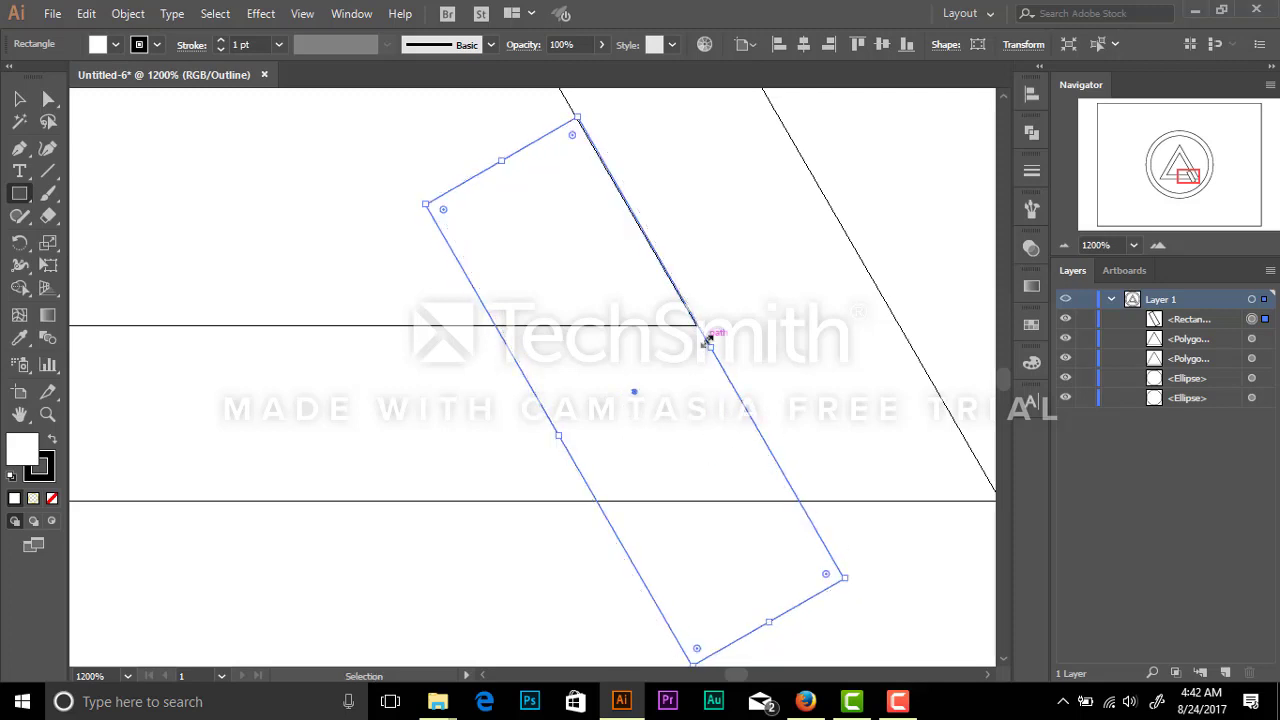
# Step: Zoom in, undo a stray rectangle, and nudge the rectangle's edge toward the triangle side
pyautogui.hotkey('ctrl', '+')
pyautogui.hotkey('ctrl', '+')
pyautogui.hotkey('ctrl', '+')
pyautogui.hotkey('ctrl', '+')
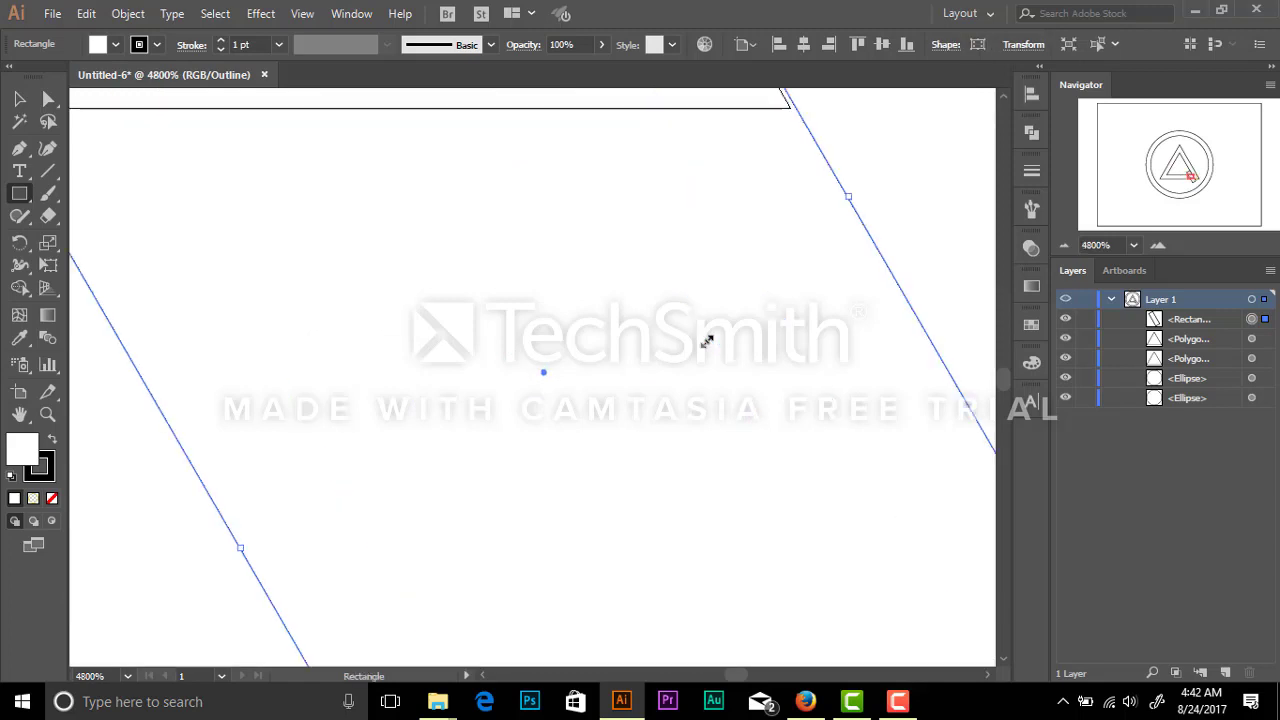
pyautogui.scroll(5, 726, 343)
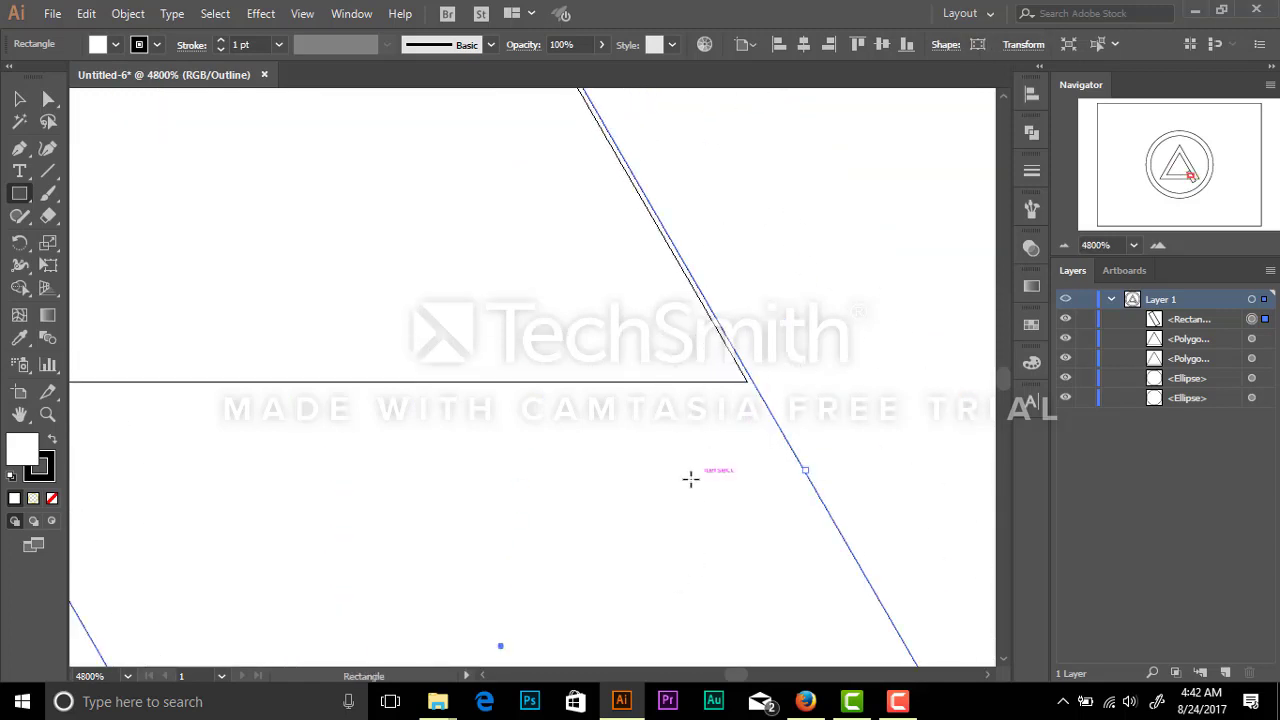
pyautogui.moveTo(690, 479); pyautogui.dragTo(669, 489)
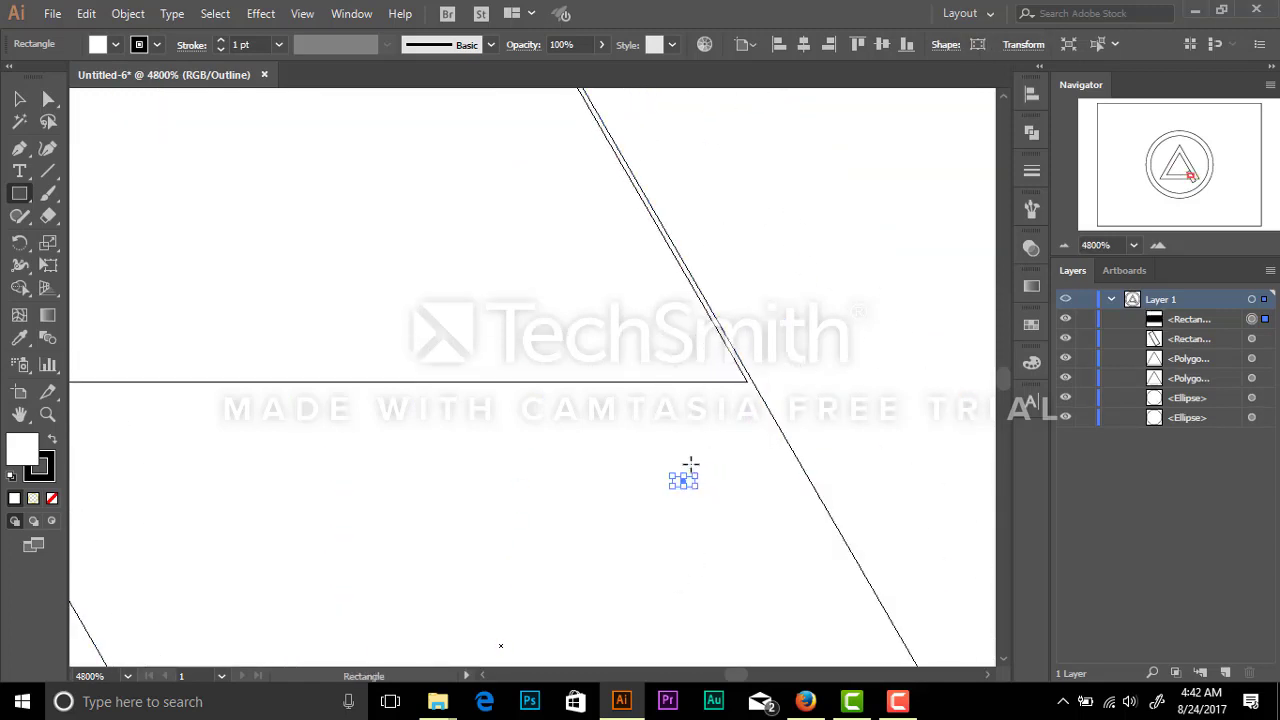
pyautogui.hotkey('ctrl', 'z')
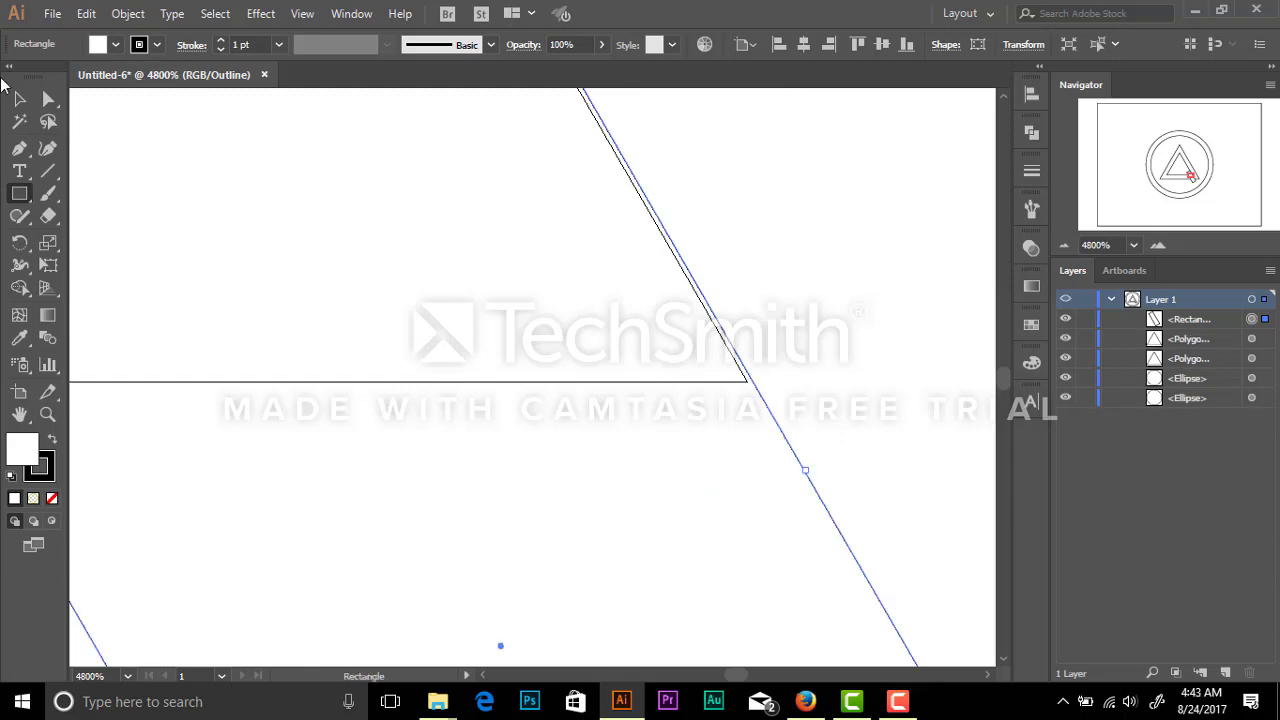
pyautogui.click(19, 99)
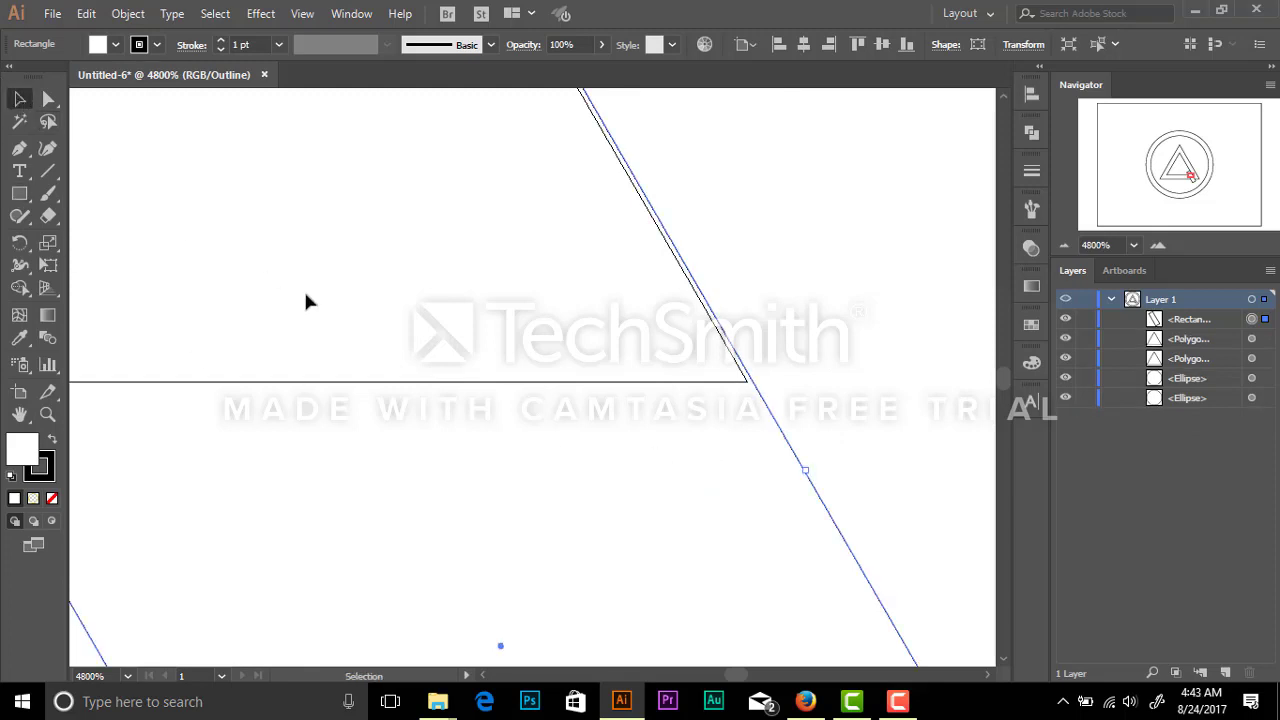
pyautogui.click(737, 493)
pyautogui.moveTo(784, 436); pyautogui.dragTo(776, 432)
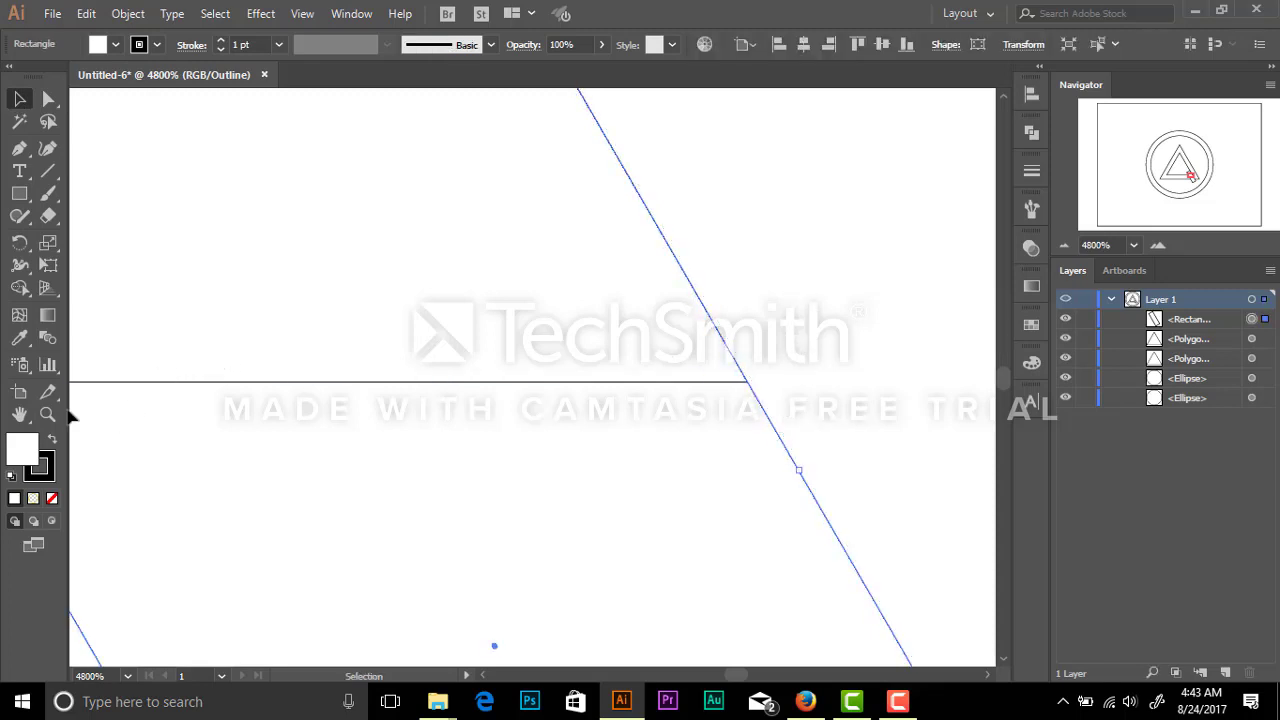
# Step: Zoom far into the meeting point and nudge the rectangle edge exactly onto the triangle side
pyautogui.hotkey('ctrl', 'shift', 'a')
pyautogui.press('z')
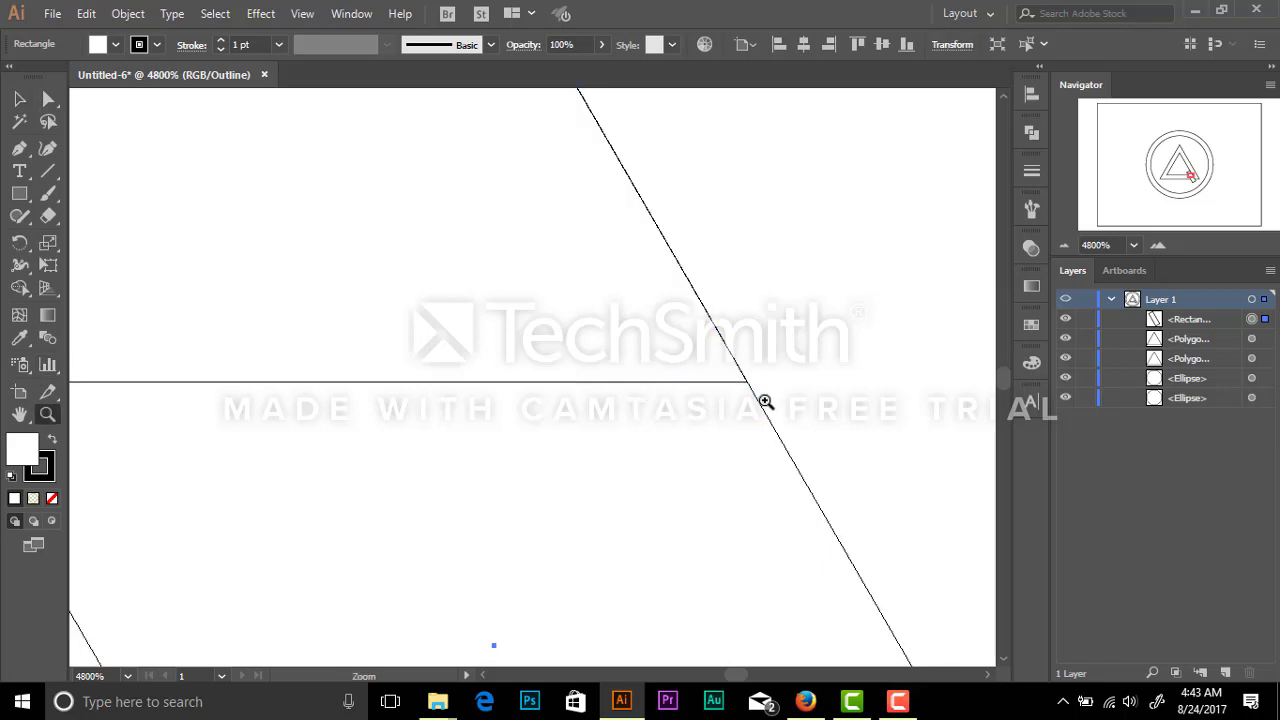
pyautogui.moveTo(717, 354); pyautogui.dragTo(838, 445)
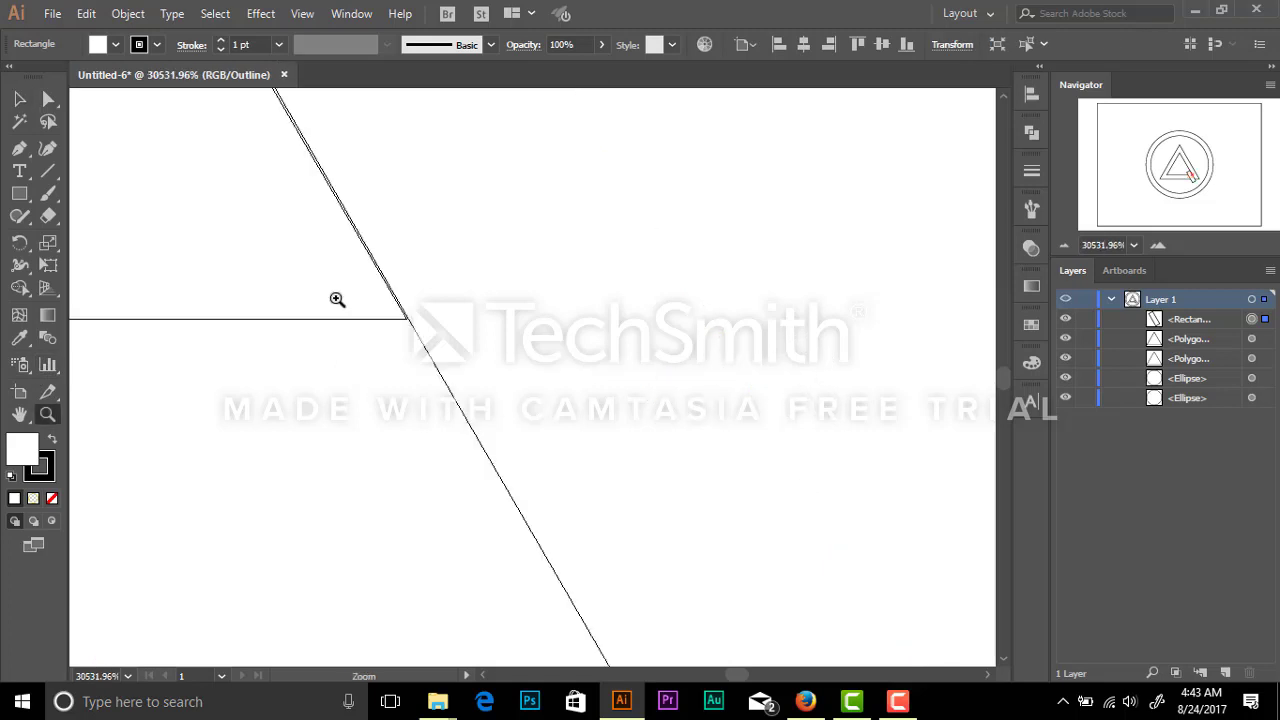
pyautogui.moveTo(323, 272); pyautogui.dragTo(732, 437)
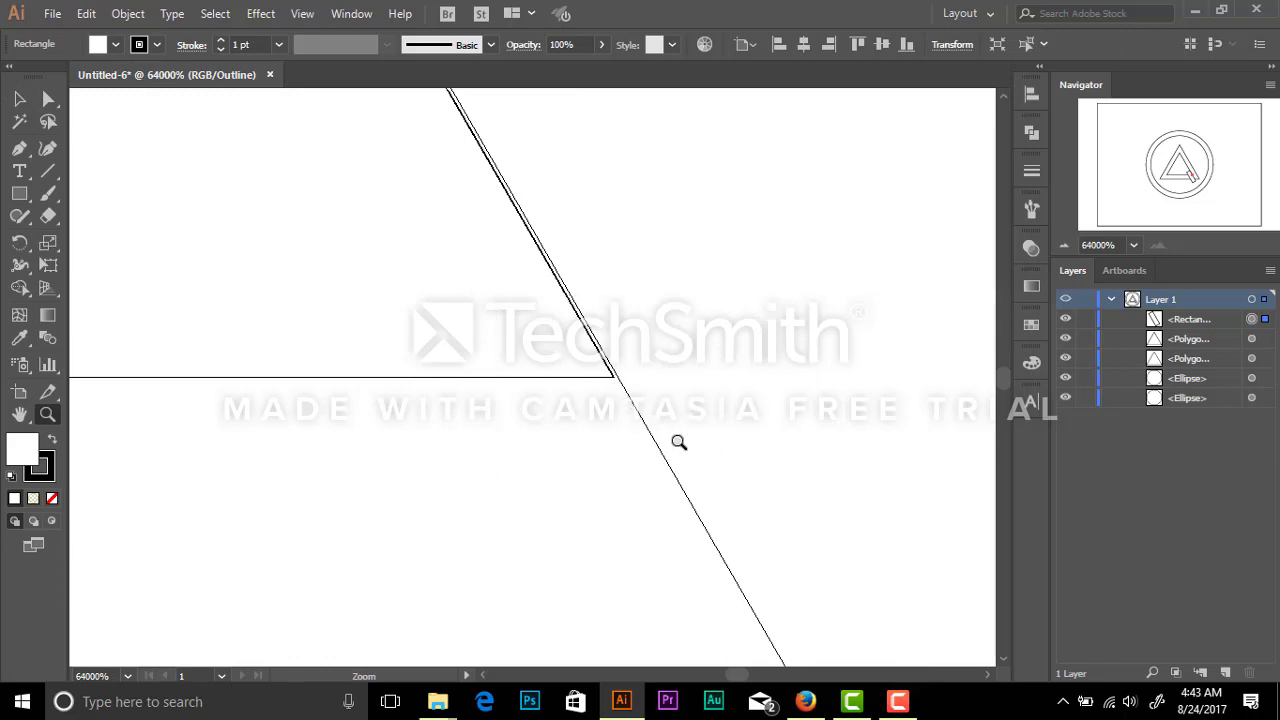
pyautogui.press('v')
pyautogui.moveTo(663, 458); pyautogui.dragTo(663, 457)
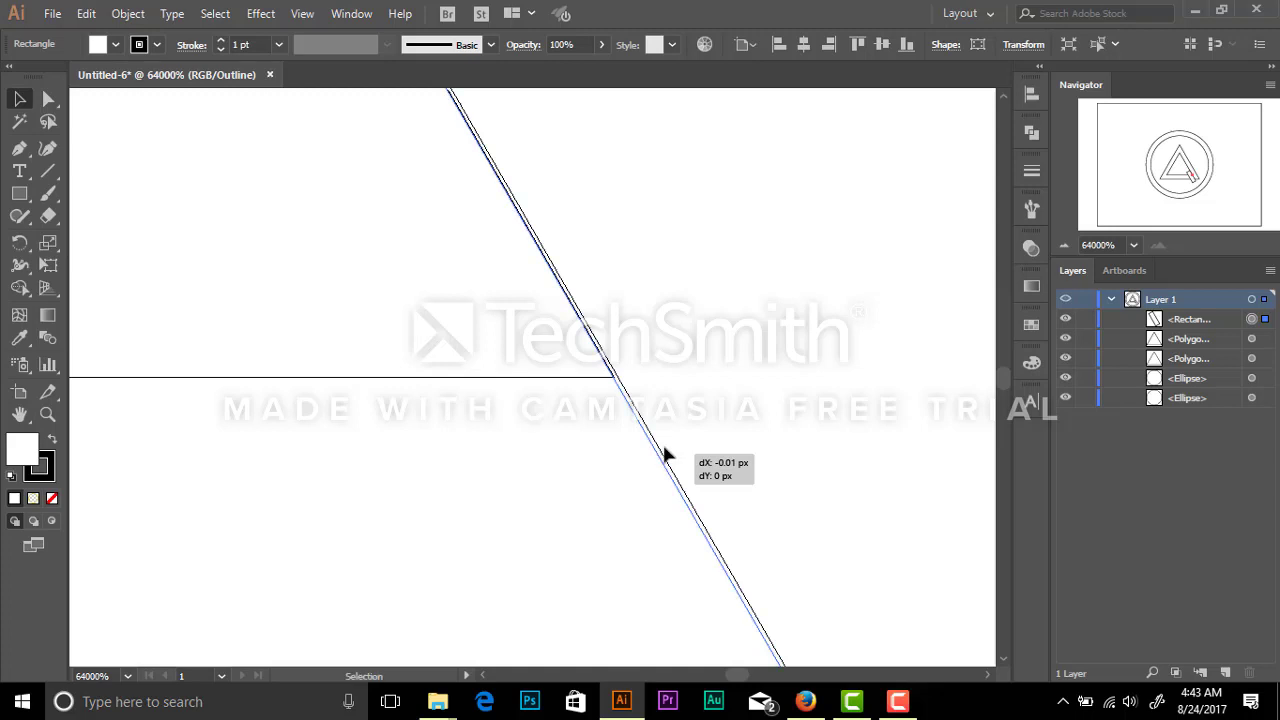
pyautogui.click(692, 410)
# Step: Inspect the edge intersection close up, then zoom out to view the whole emblem
pyautogui.press('z')
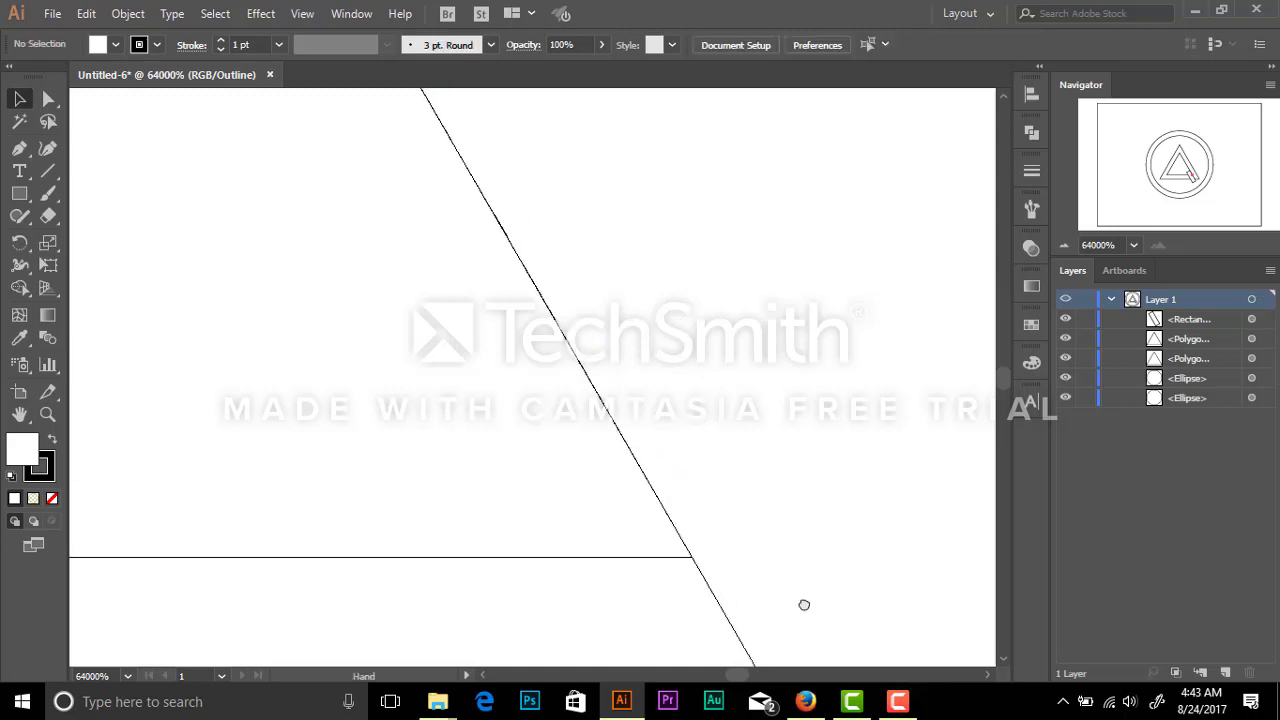
pyautogui.keyDown('alt'); pyautogui.click(803, 603); pyautogui.keyUp('alt')
pyautogui.keyDown('alt'); pyautogui.click(626, 340); pyautogui.keyUp('alt')
pyautogui.keyDown('alt'); pyautogui.click(705, 330); pyautogui.keyUp('alt')
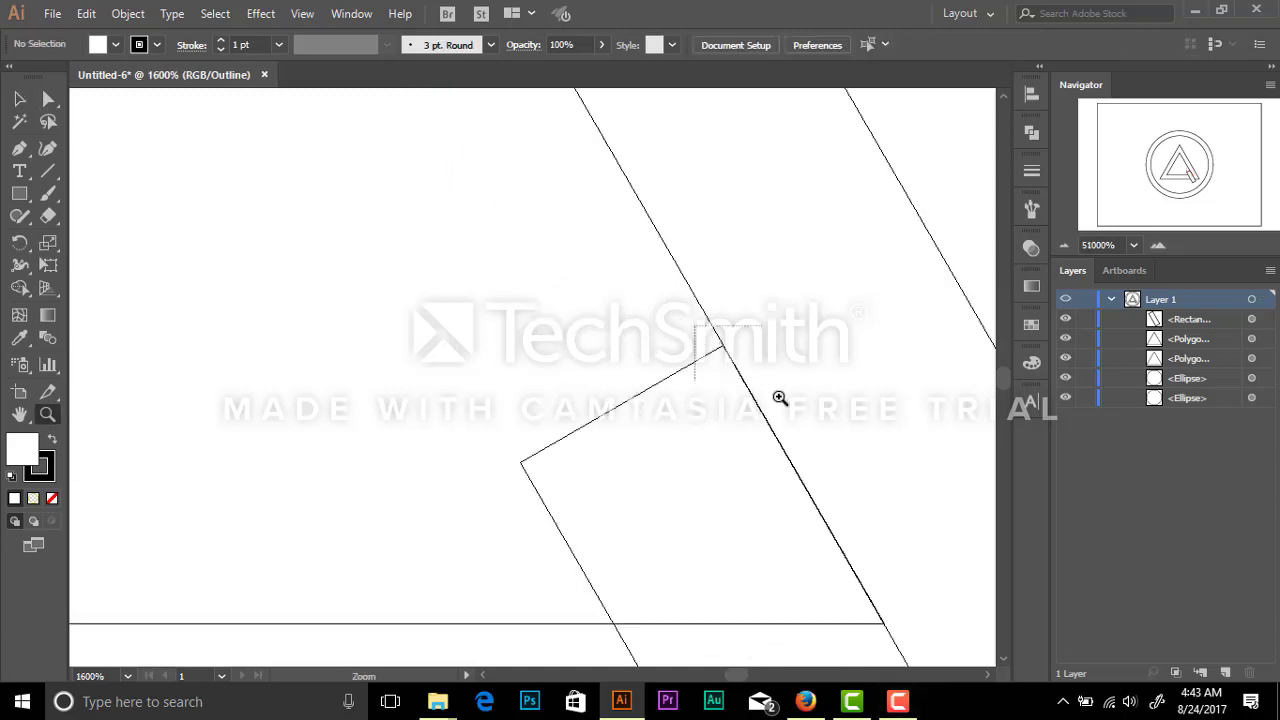
pyautogui.moveTo(690, 350); pyautogui.dragTo(840, 425)
pyautogui.moveTo(316, 151); pyautogui.dragTo(555, 325)
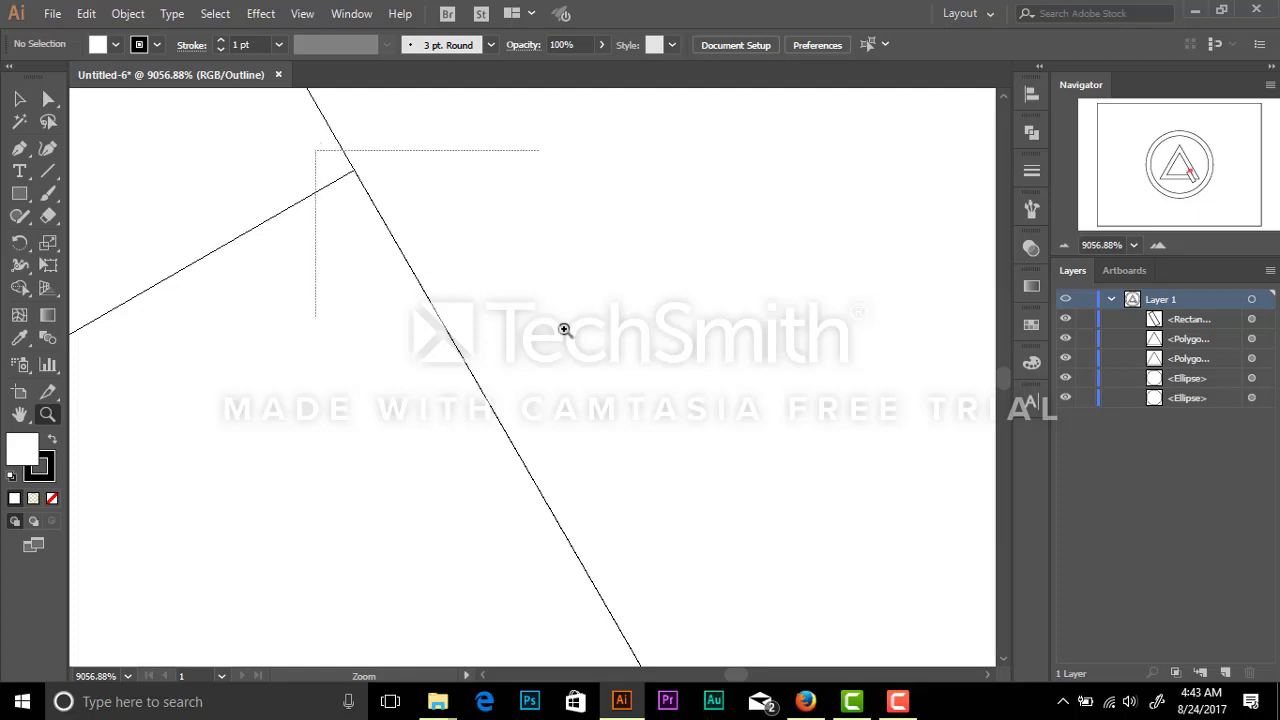
pyautogui.moveTo(457, 340); pyautogui.dragTo(736, 547)
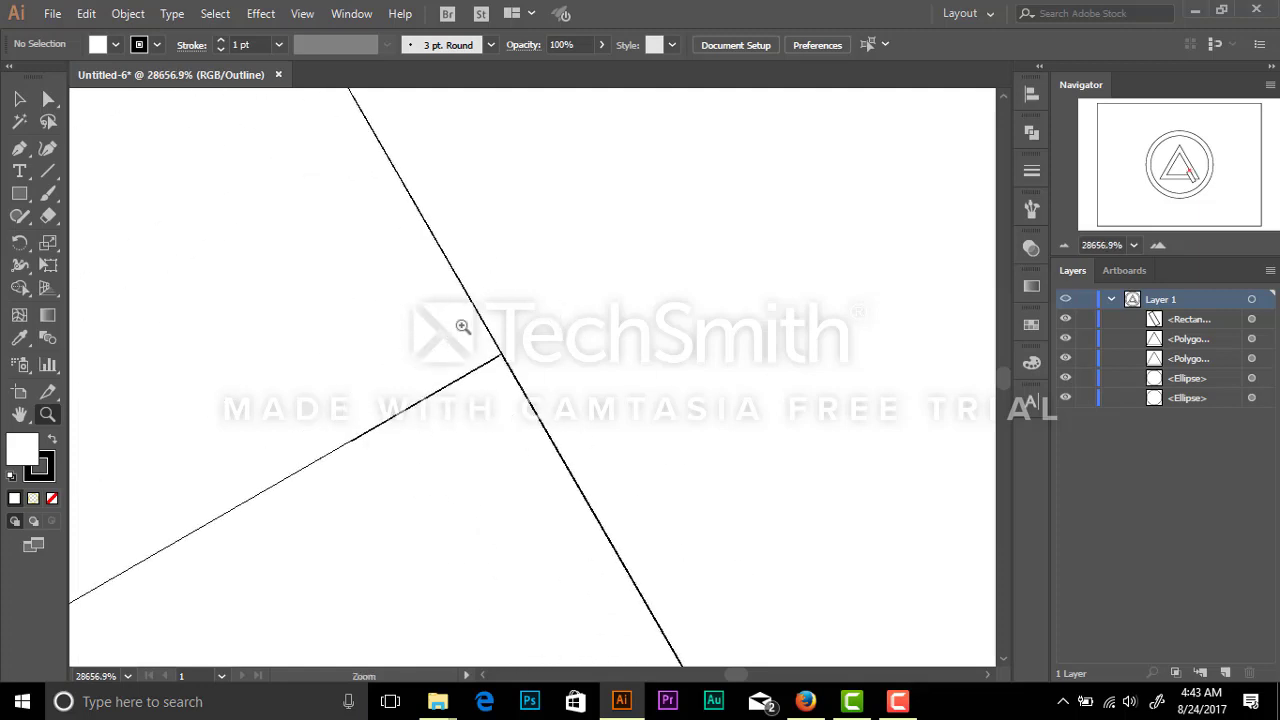
pyautogui.moveTo(463, 327); pyautogui.dragTo(699, 452)
pyautogui.moveTo(528, 261); pyautogui.dragTo(572, 335)
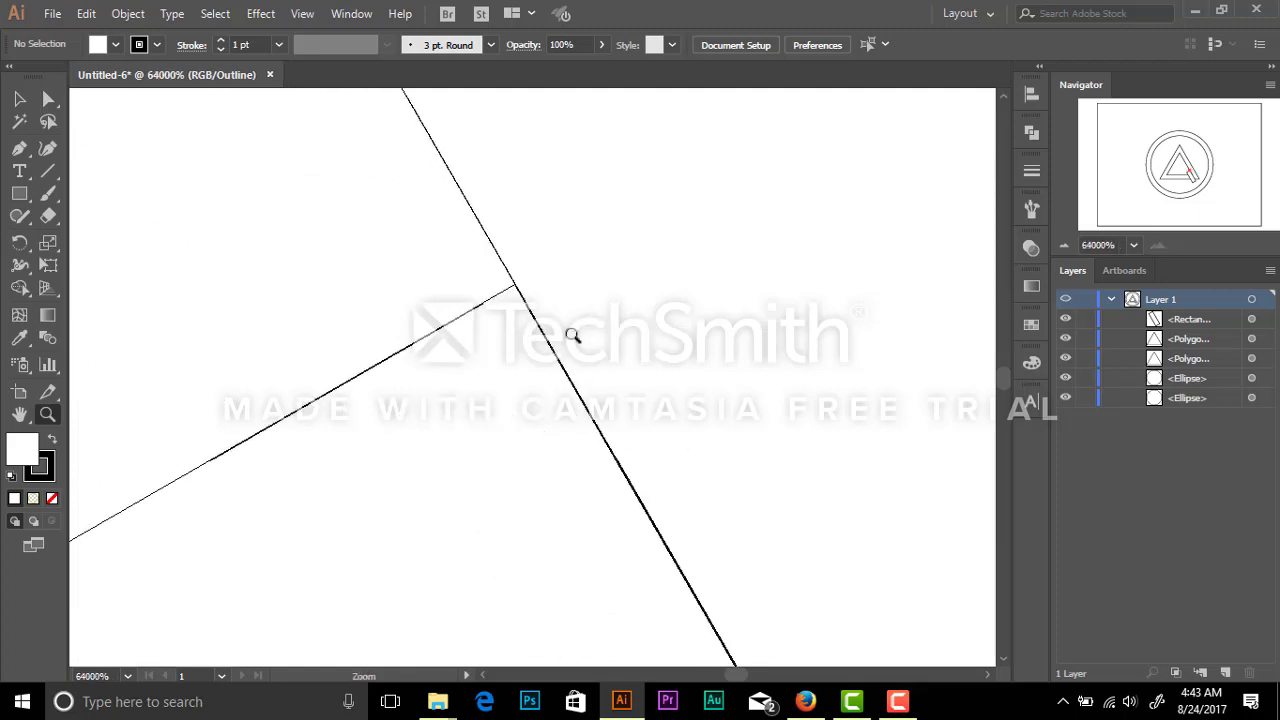
pyautogui.moveTo(479, 256); pyautogui.dragTo(700, 450)
pyautogui.moveTo(803, 545); pyautogui.dragTo(599, 287)
pyautogui.moveTo(677, 449)
pyautogui.mouseDown()
pyautogui.moveTo(666, 471)
pyautogui.moveTo(551, 266)
pyautogui.moveTo(582, 265)
pyautogui.mouseUp()
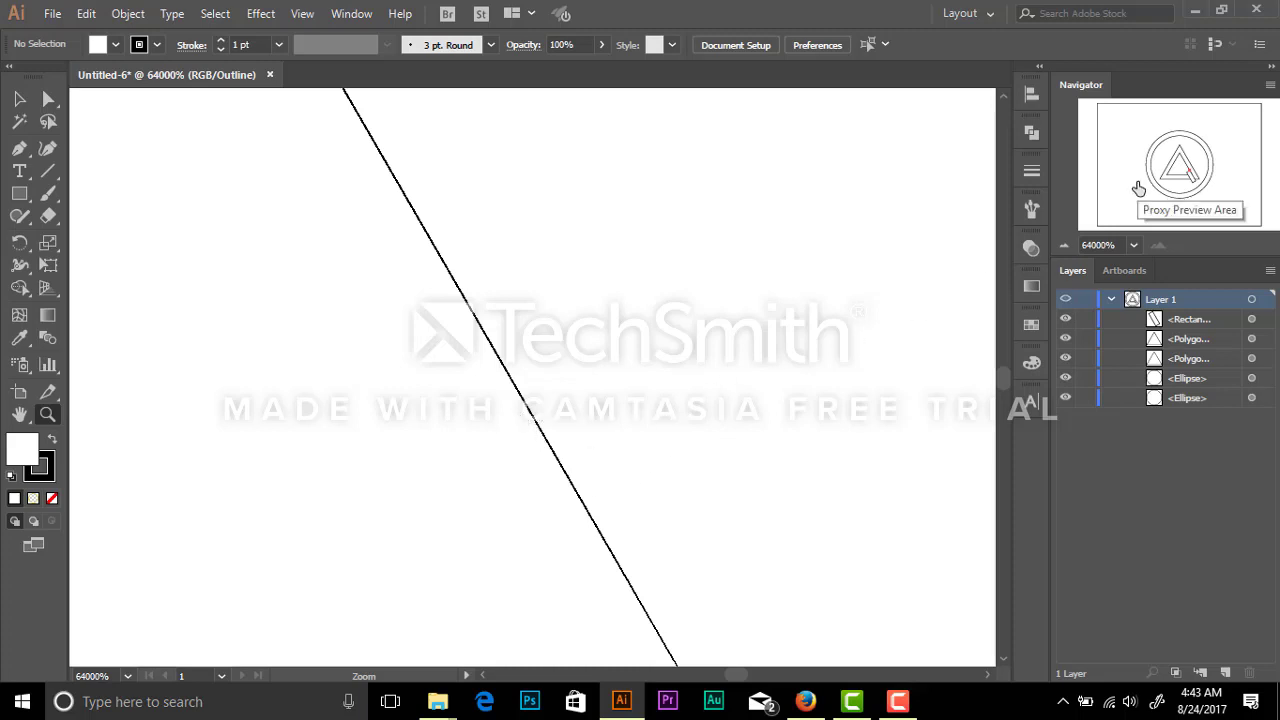
pyautogui.hotkey('ctrl', '-')
pyautogui.hotkey('ctrl', '-')
pyautogui.hotkey('ctrl', '-')
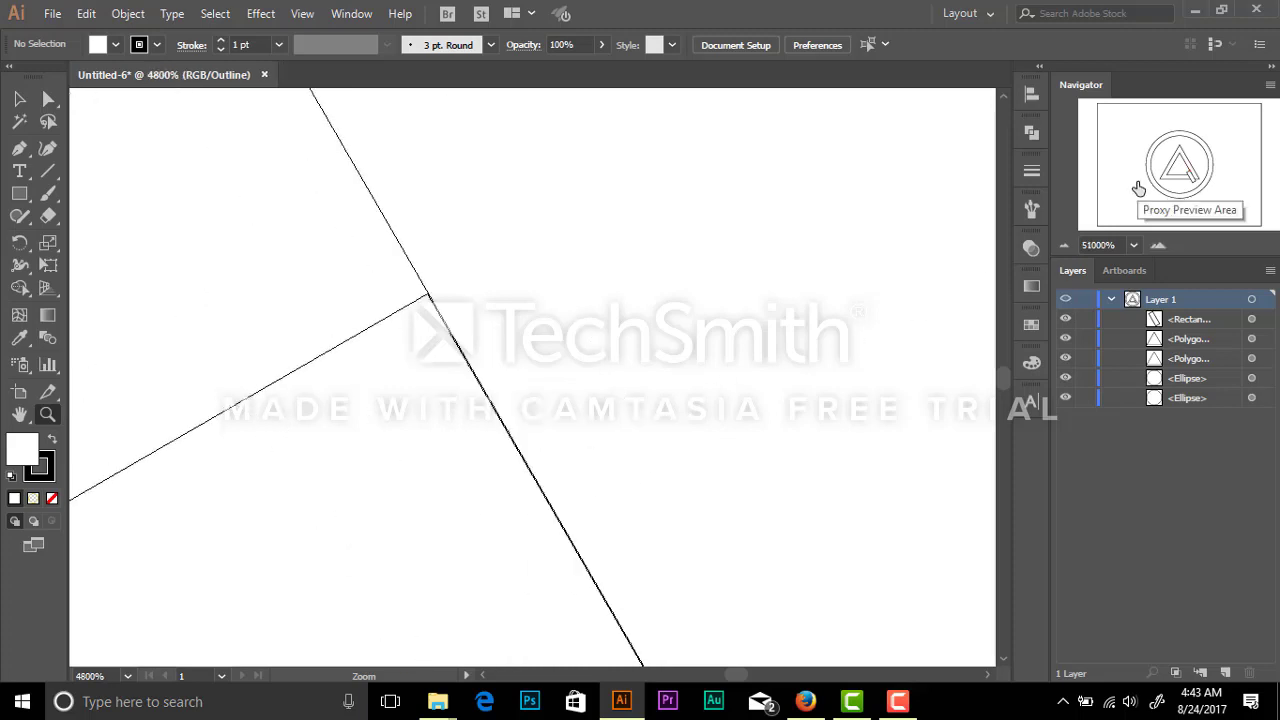
pyautogui.hotkey('ctrl', '-')
pyautogui.hotkey('ctrl', '-')
pyautogui.hotkey('ctrl', '-')
pyautogui.hotkey('ctrl', '-')
pyautogui.hotkey('ctrl', '-')
pyautogui.hotkey('ctrl', '-')
pyautogui.hotkey('ctrl', '-')
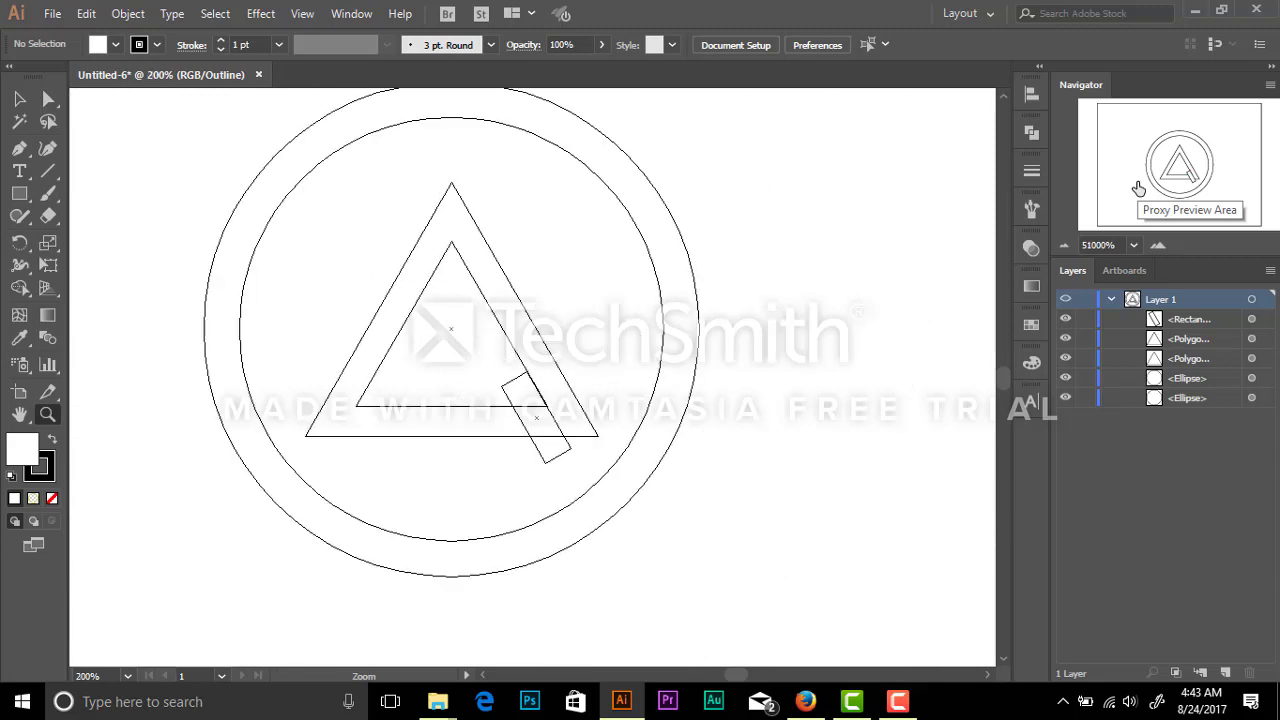
pyautogui.hotkey('ctrl', '-')
pyautogui.hotkey('ctrl', '-')
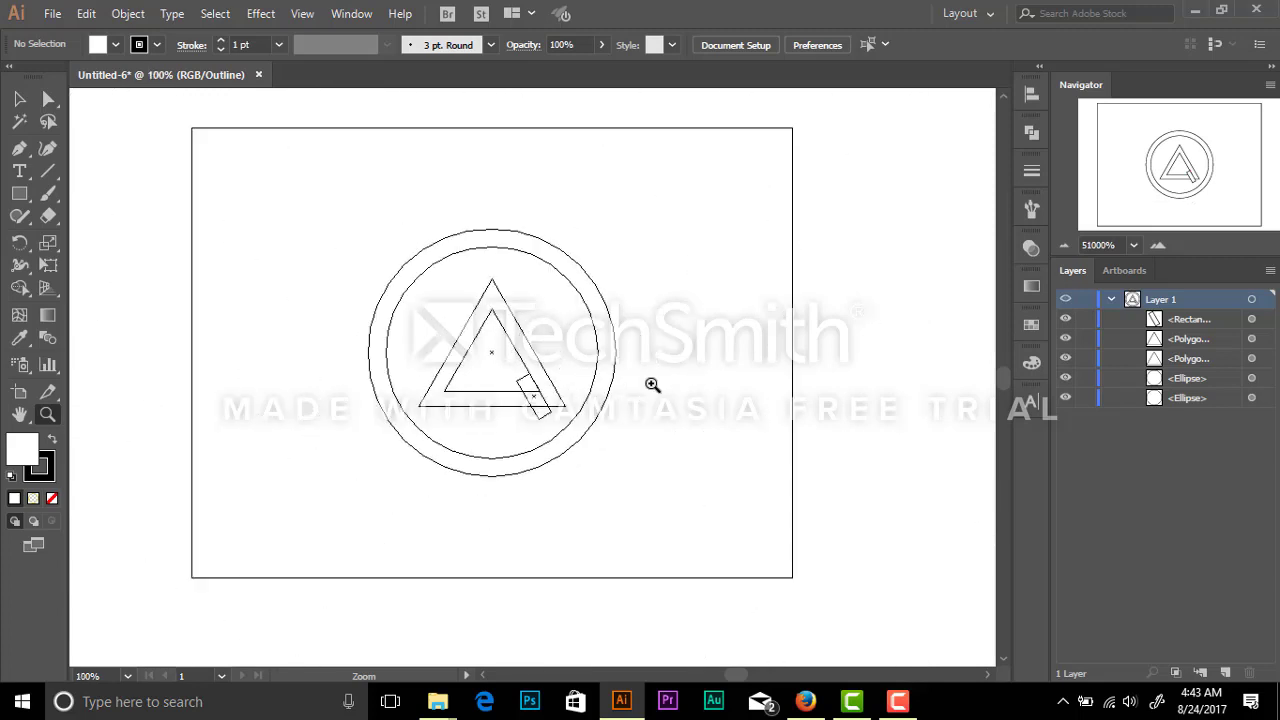
# Step: Combine the two nested triangles into one compound path in Pathfinder
pyautogui.press('v')
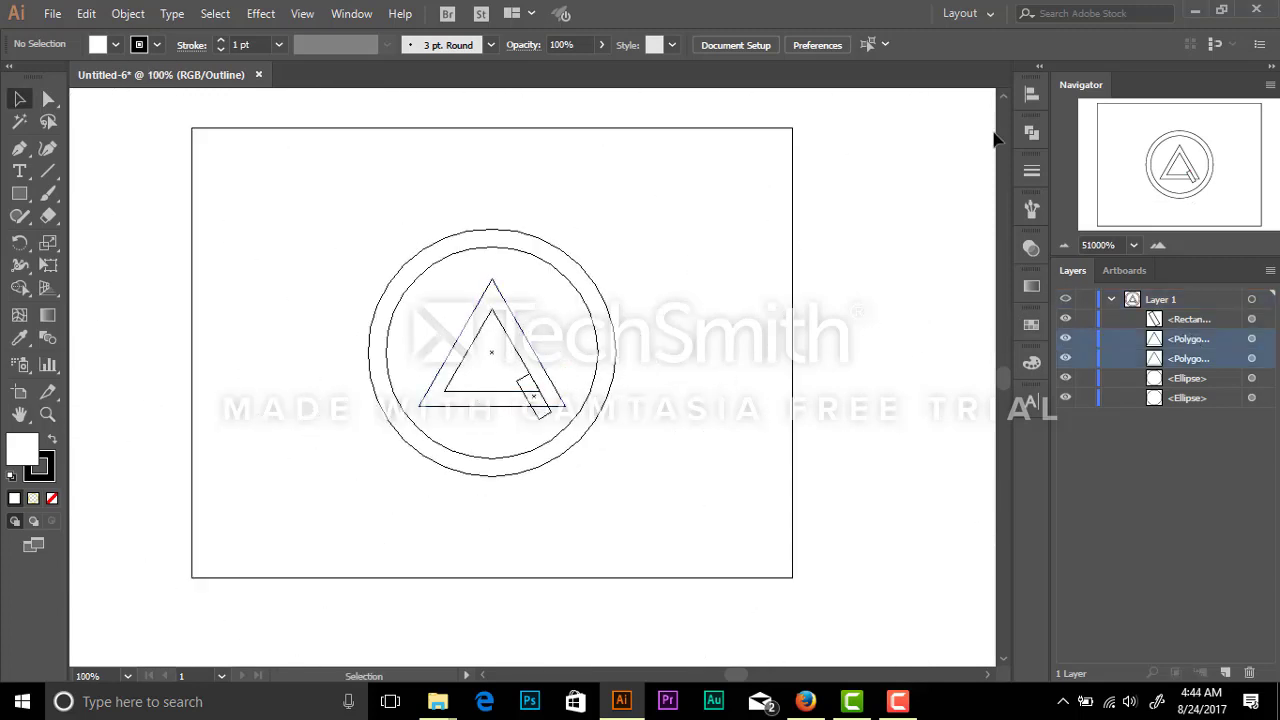
pyautogui.click(1251, 358)
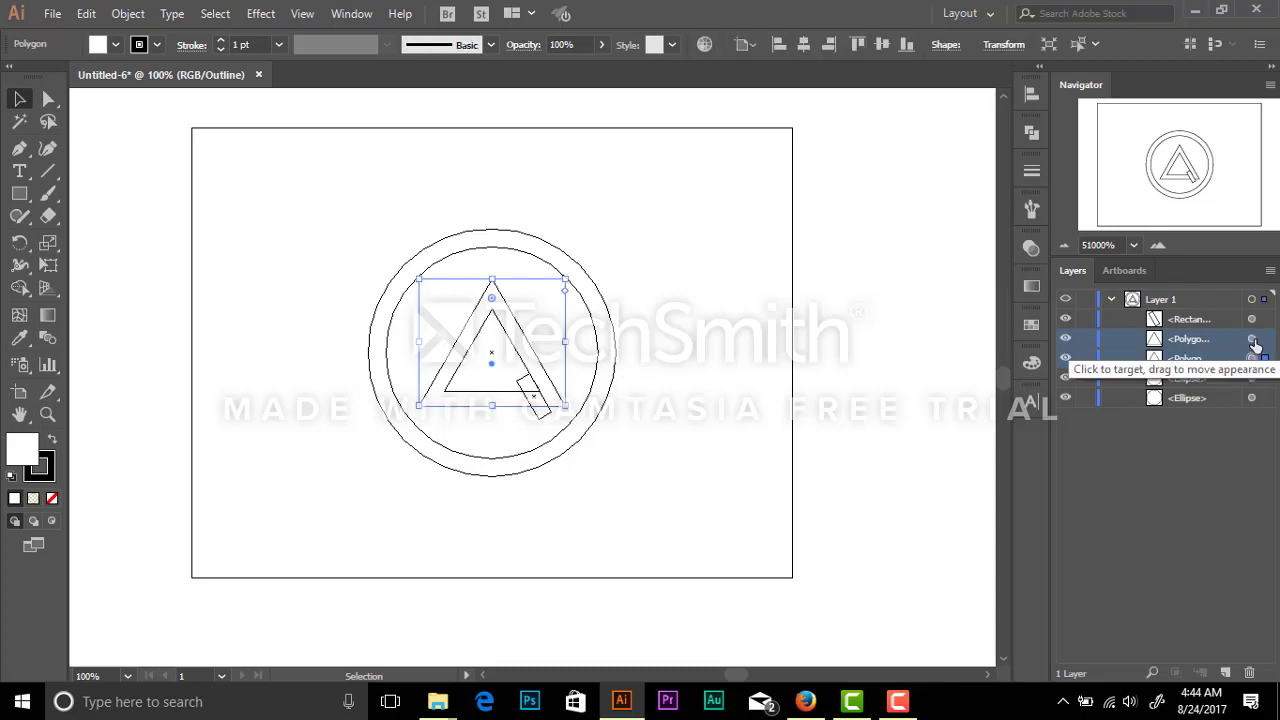
pyautogui.keyDown('shift'); pyautogui.click(1251, 339); pyautogui.keyUp('shift')
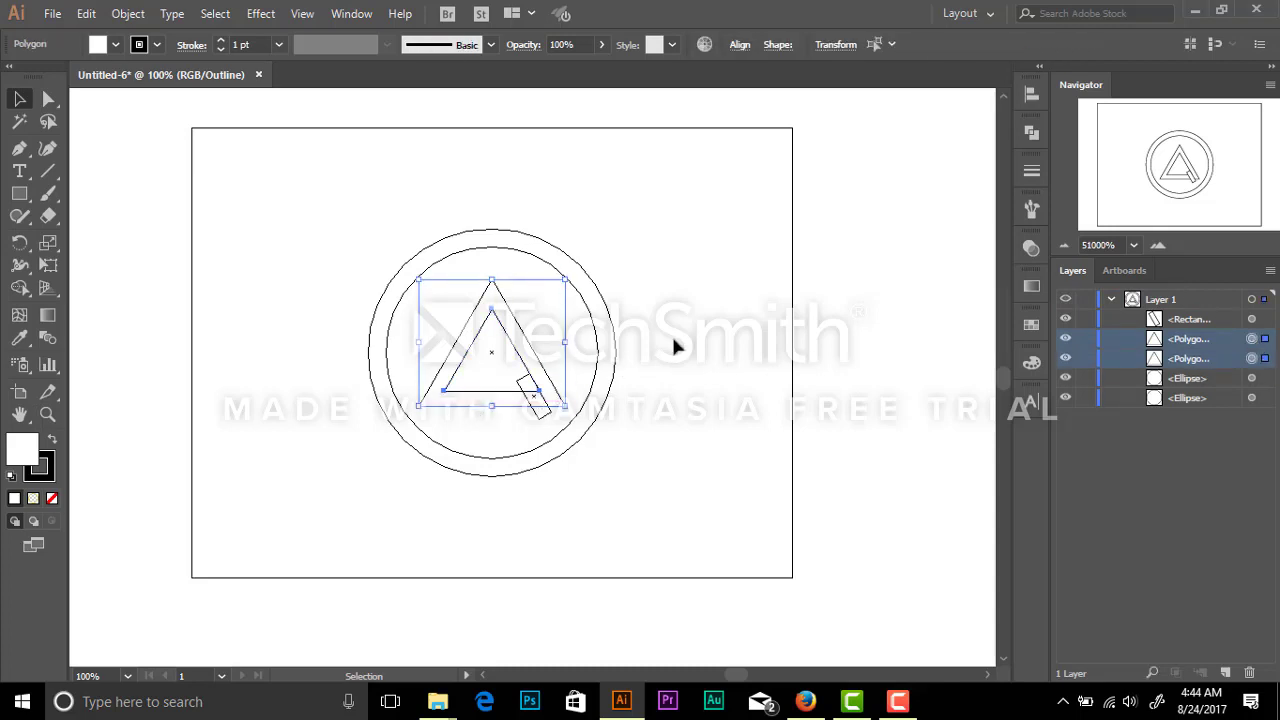
pyautogui.click(1032, 133)
pyautogui.click(846, 172)
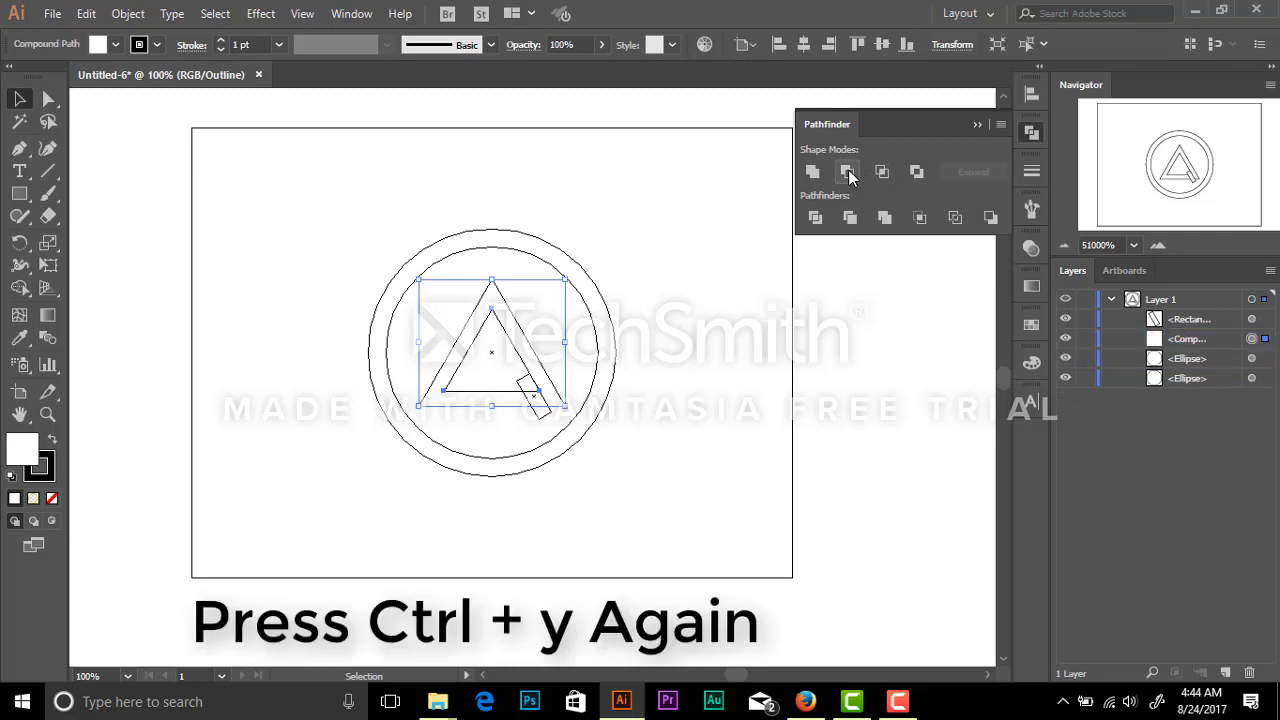
# Step: Subtract the rectangle from the triangle compound path with Pathfinder Minus Front
pyautogui.click(1203, 336)
pyautogui.keyDown('shift'); pyautogui.click(1251, 319); pyautogui.keyUp('shift')
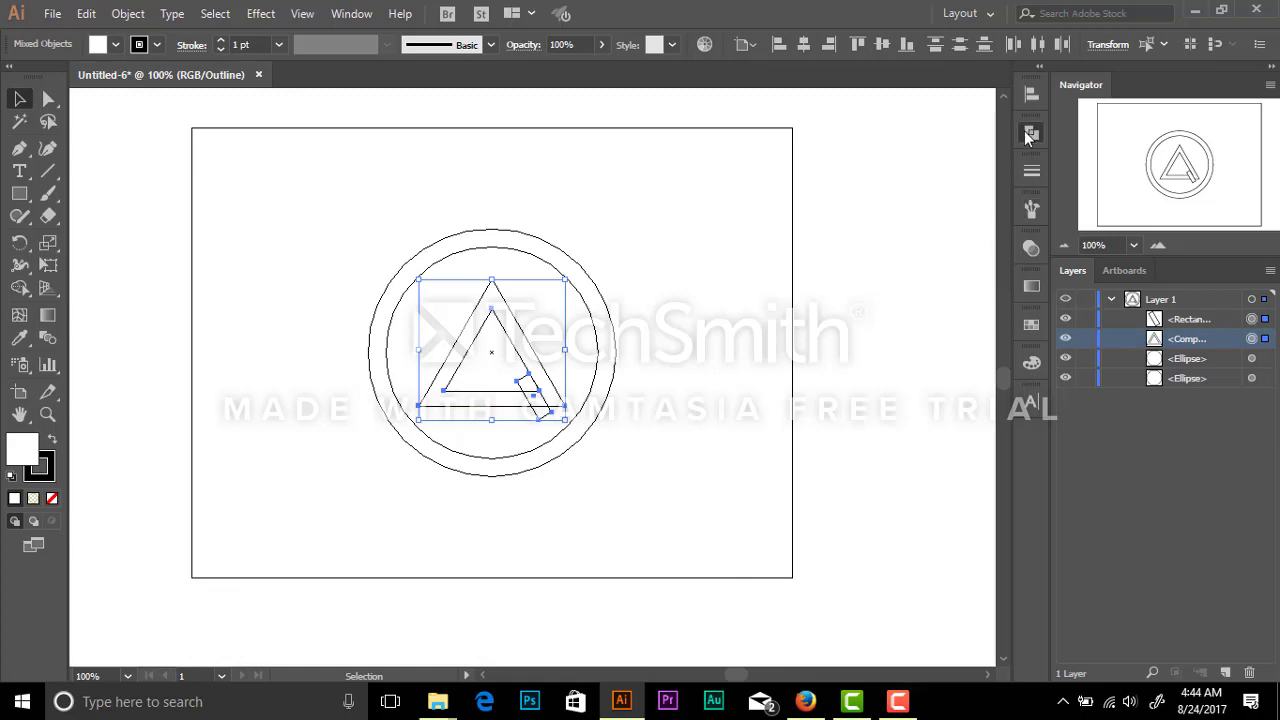
pyautogui.click(1032, 131)
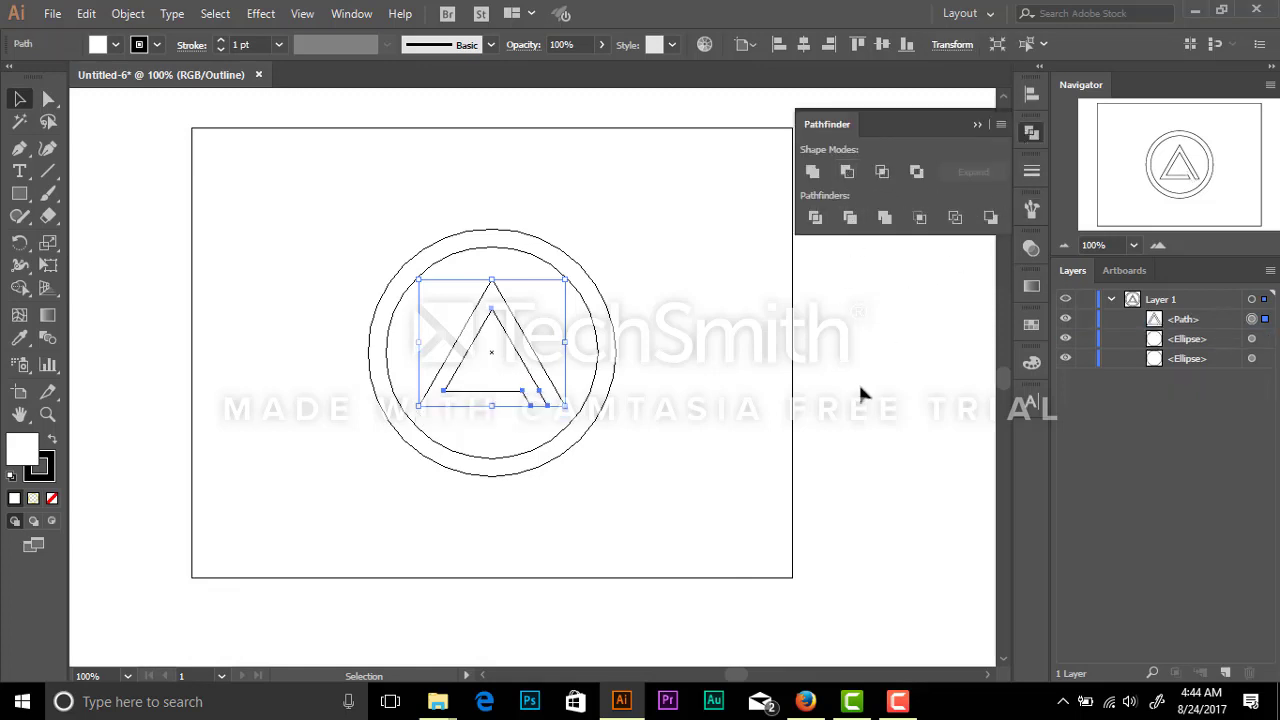
pyautogui.click(860, 388)
pyautogui.click(975, 126)
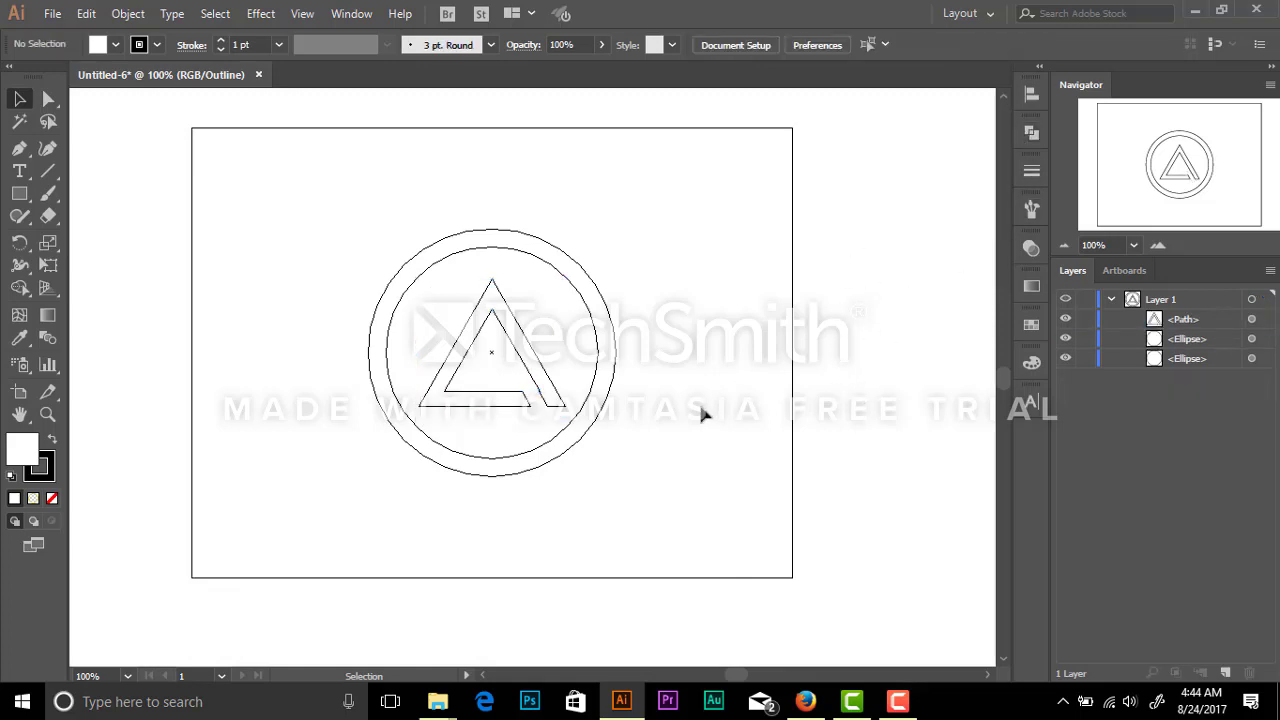
# Step: In Preview, give the outer circle no stroke and a #1c1c1c near-black fill
pyautogui.hotkey('ctrl', 'y')
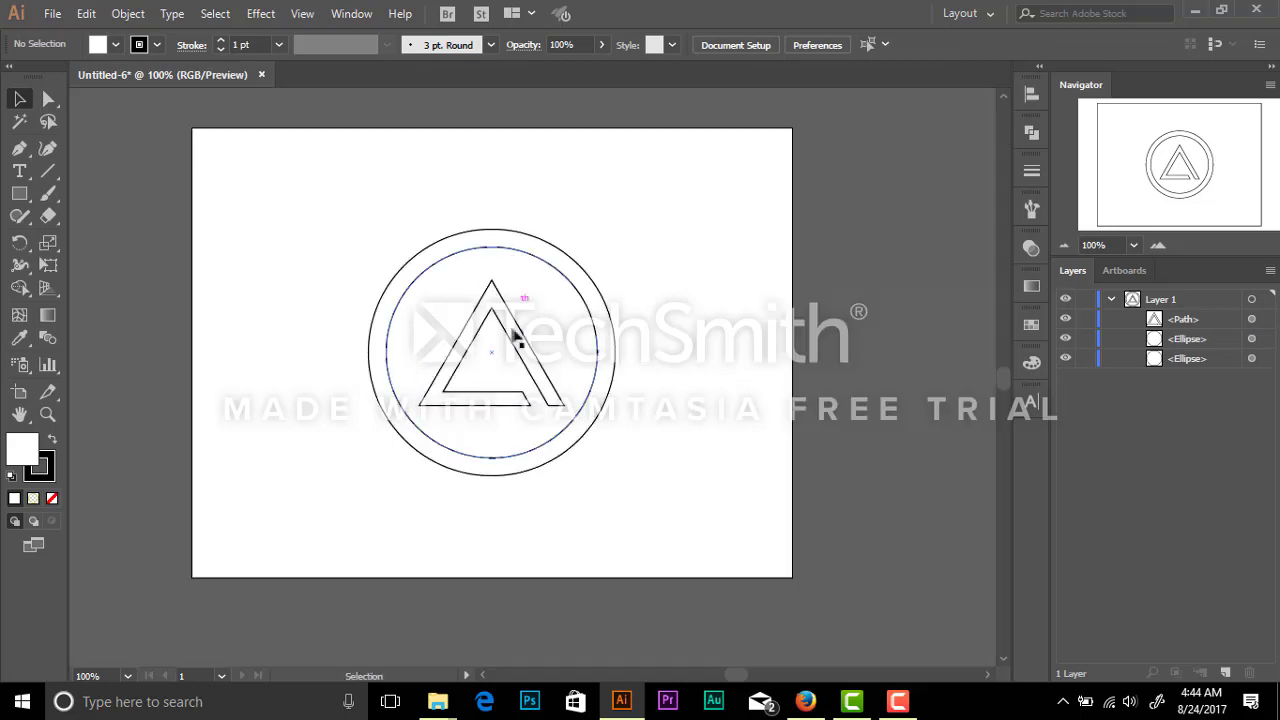
pyautogui.click(606, 414)
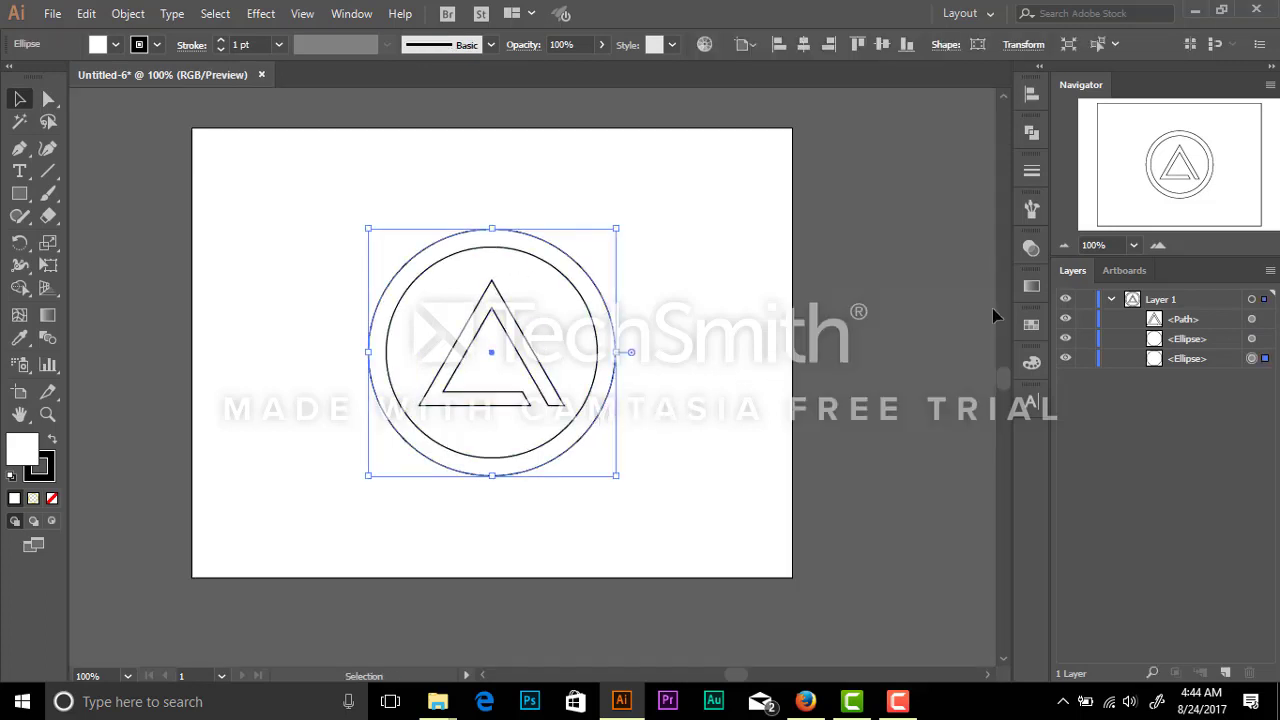
pyautogui.click(1031, 324)
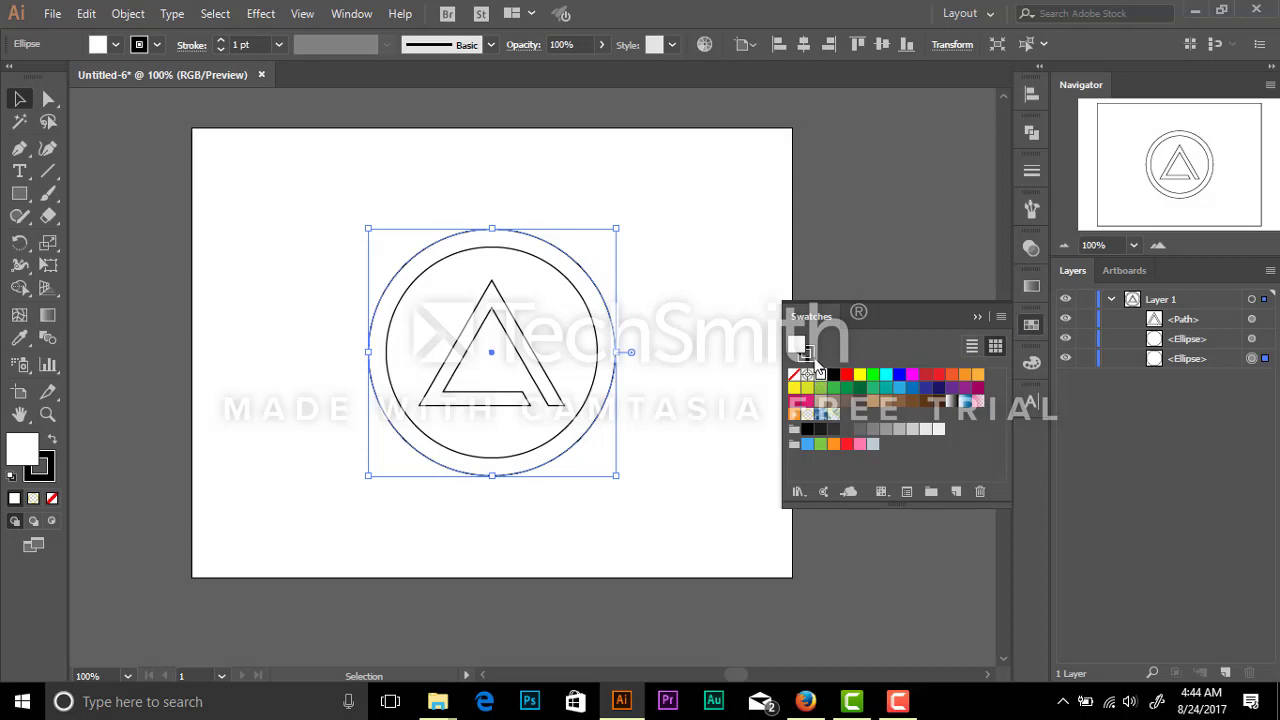
pyautogui.click(795, 375)
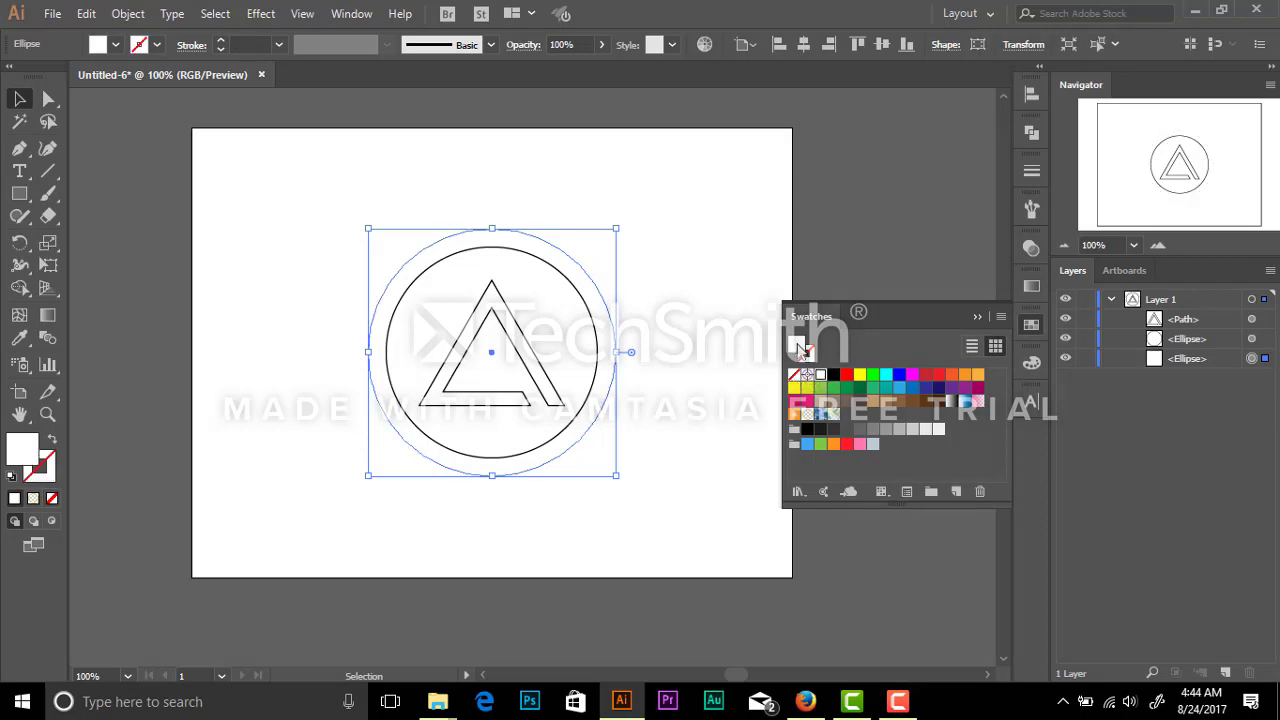
pyautogui.doubleClick(801, 348)
pyautogui.doubleClick(1037, 503)
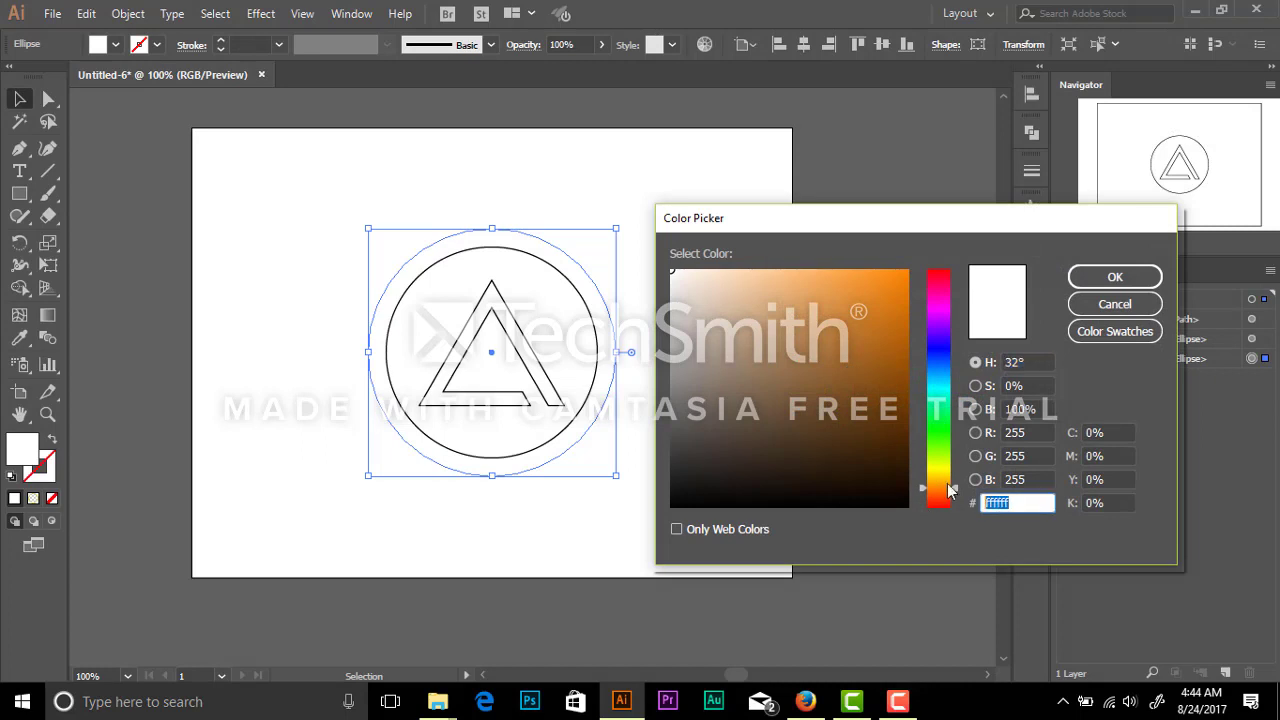
pyautogui.write('1c1c1c')
pyautogui.click(1114, 277)
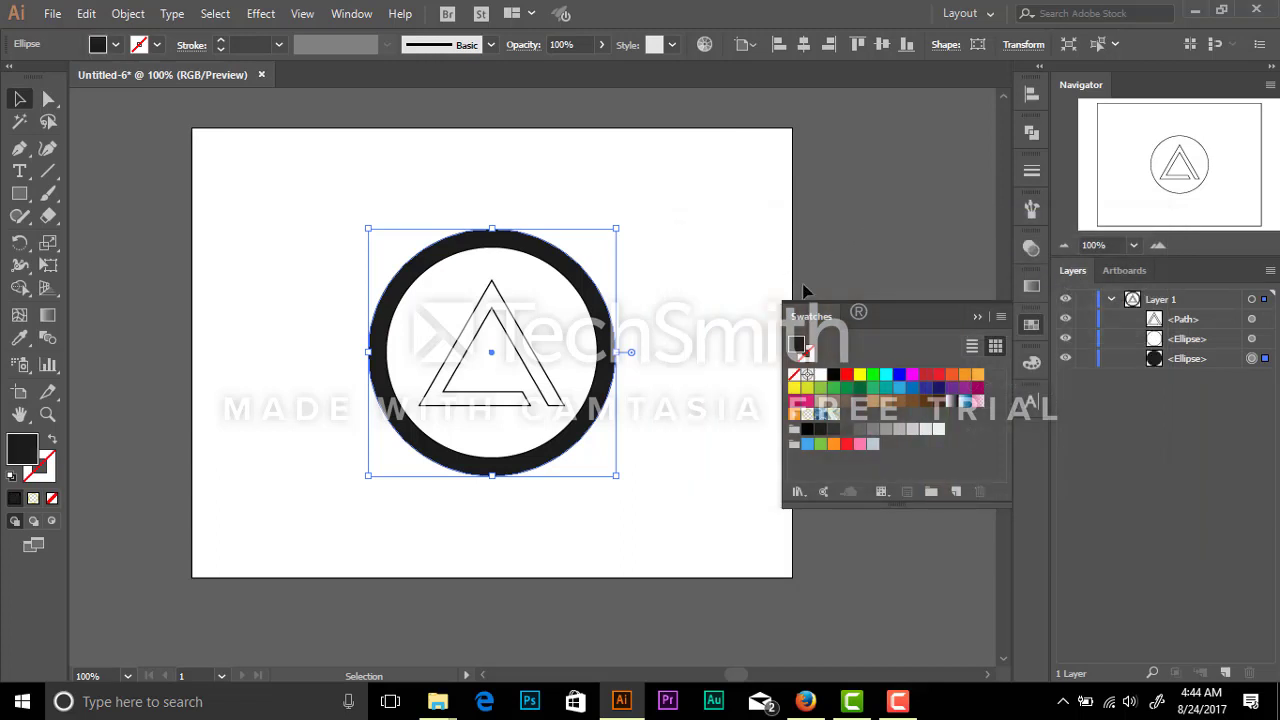
pyautogui.click(978, 315)
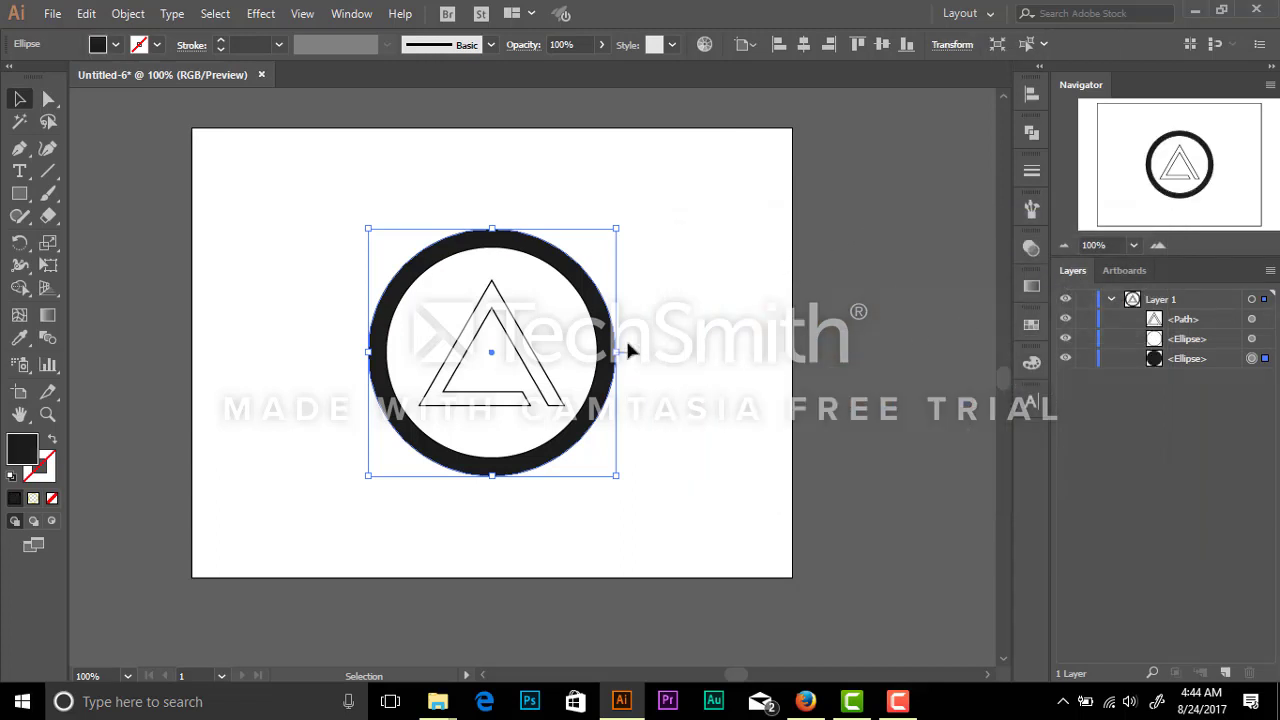
pyautogui.click(572, 348)
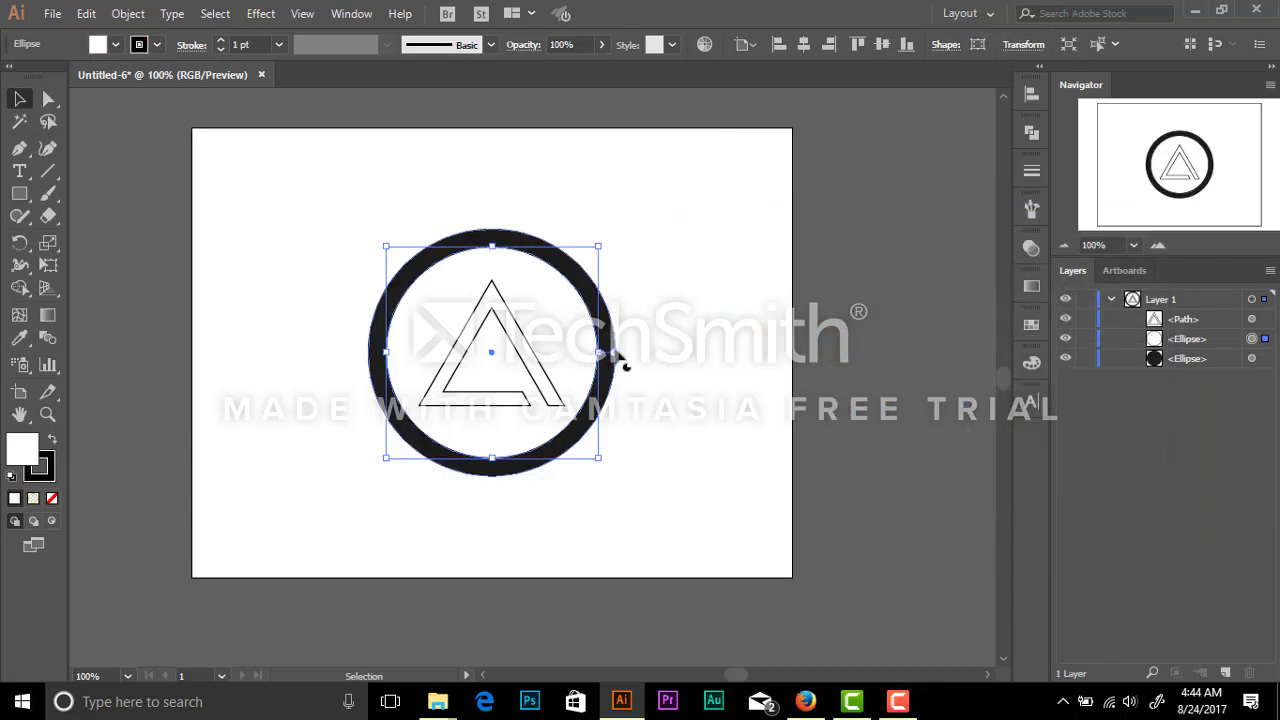
# Step: Enlarge the inner circle and give it an ff8b00 orange fill with no stroke
pyautogui.moveTo(620, 360); pyautogui.dragTo(634, 362)
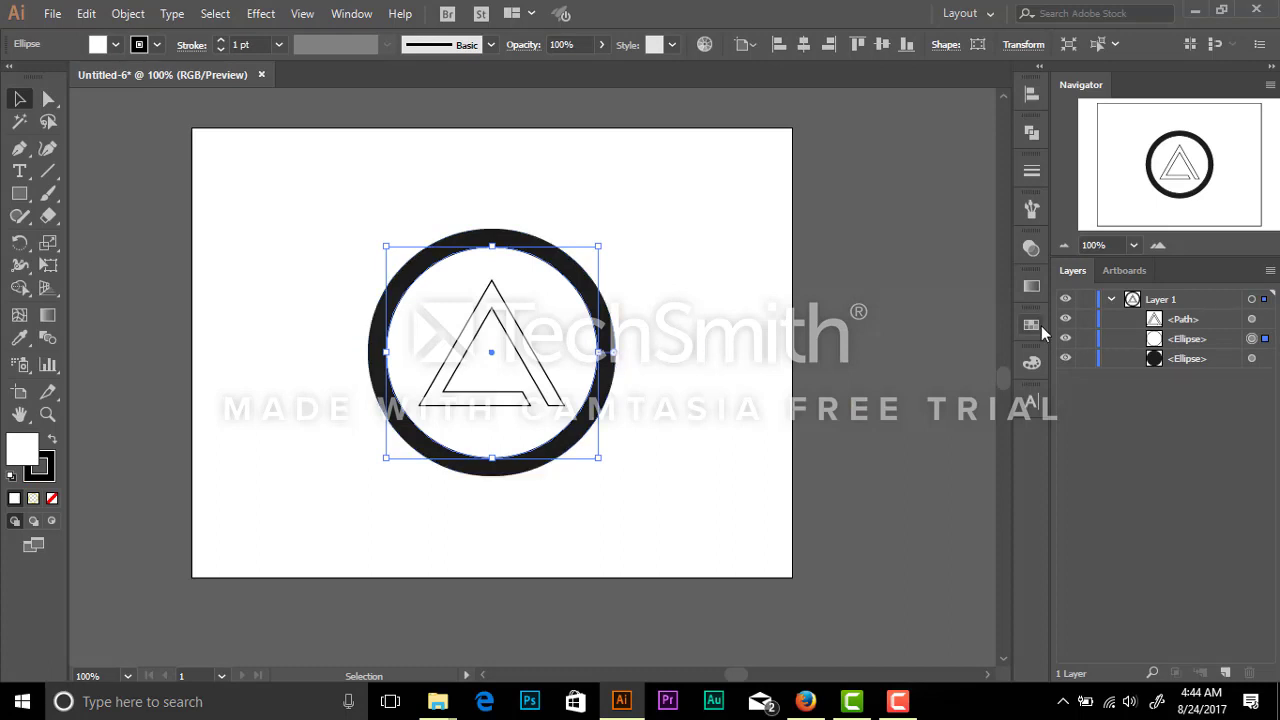
pyautogui.click(1033, 328)
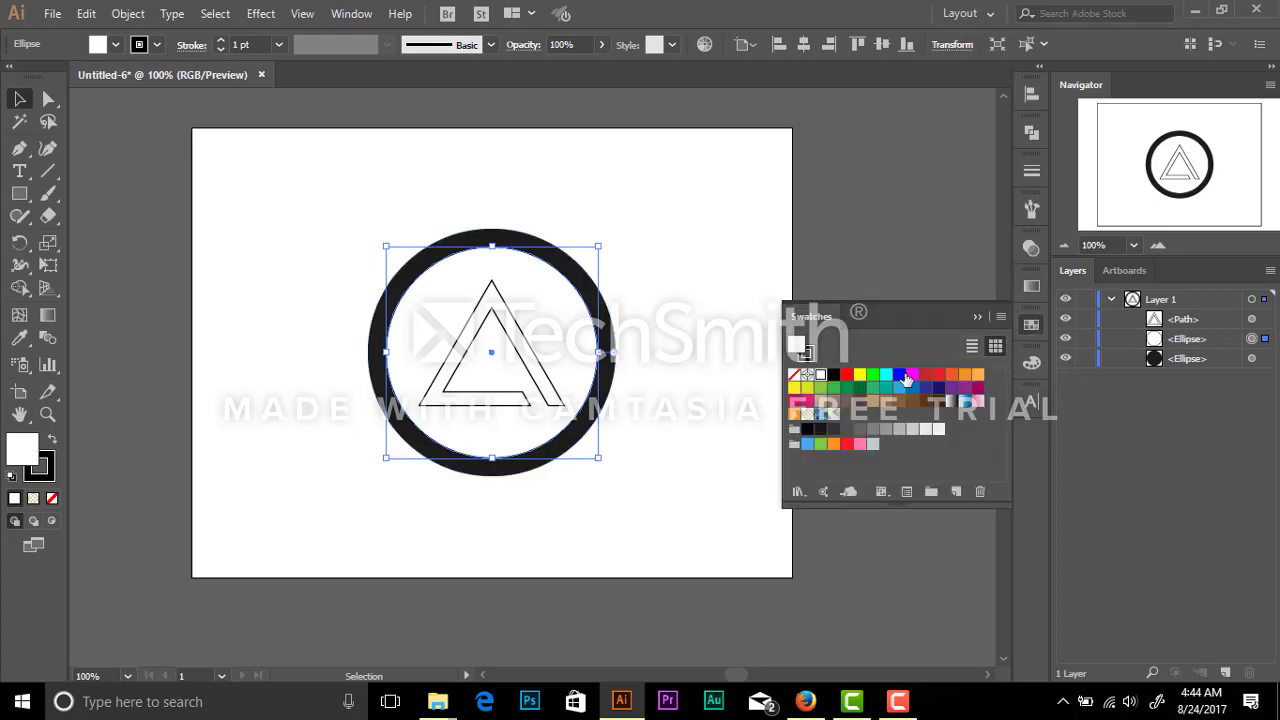
pyautogui.click(965, 376)
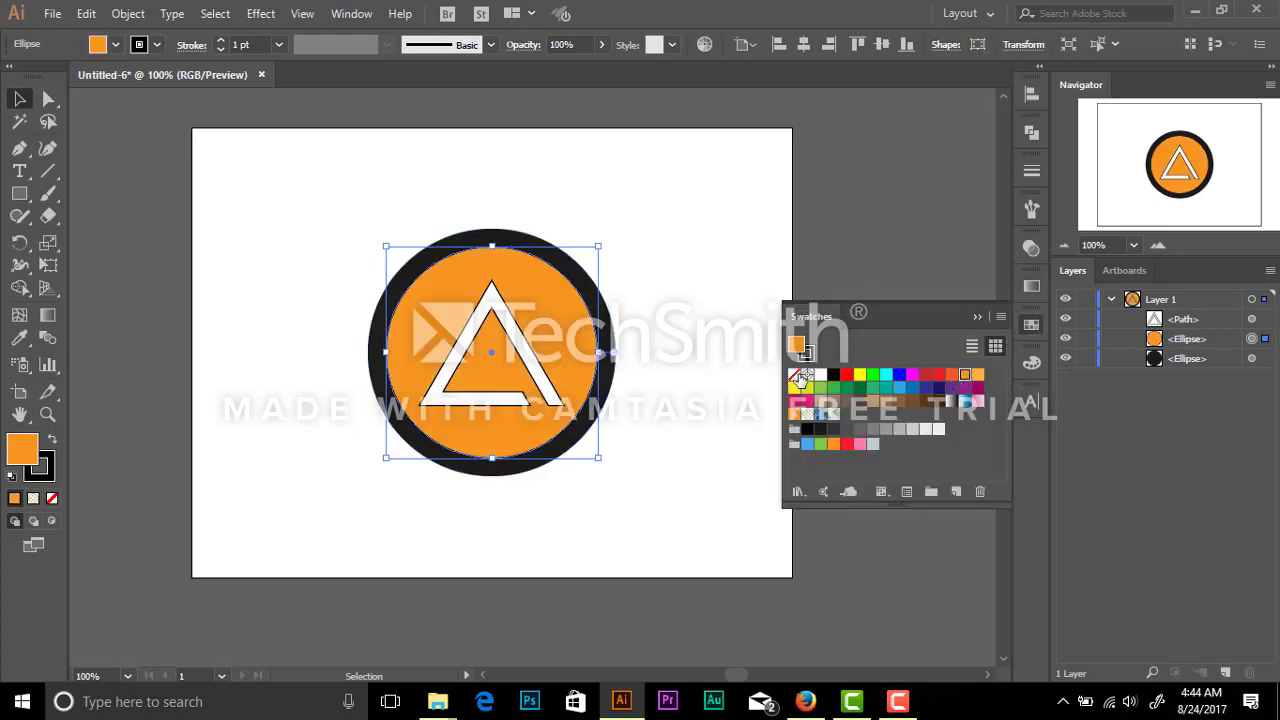
pyautogui.press('x')
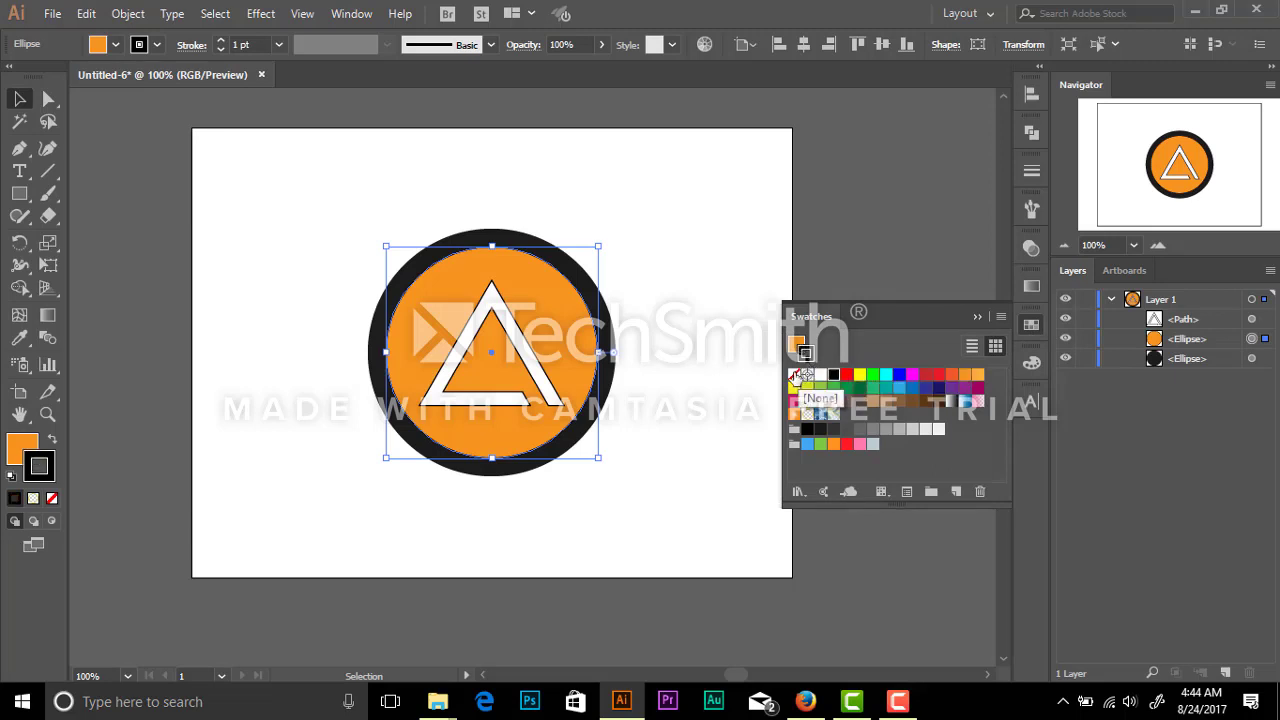
pyautogui.click(797, 377)
pyautogui.doubleClick(798, 346)
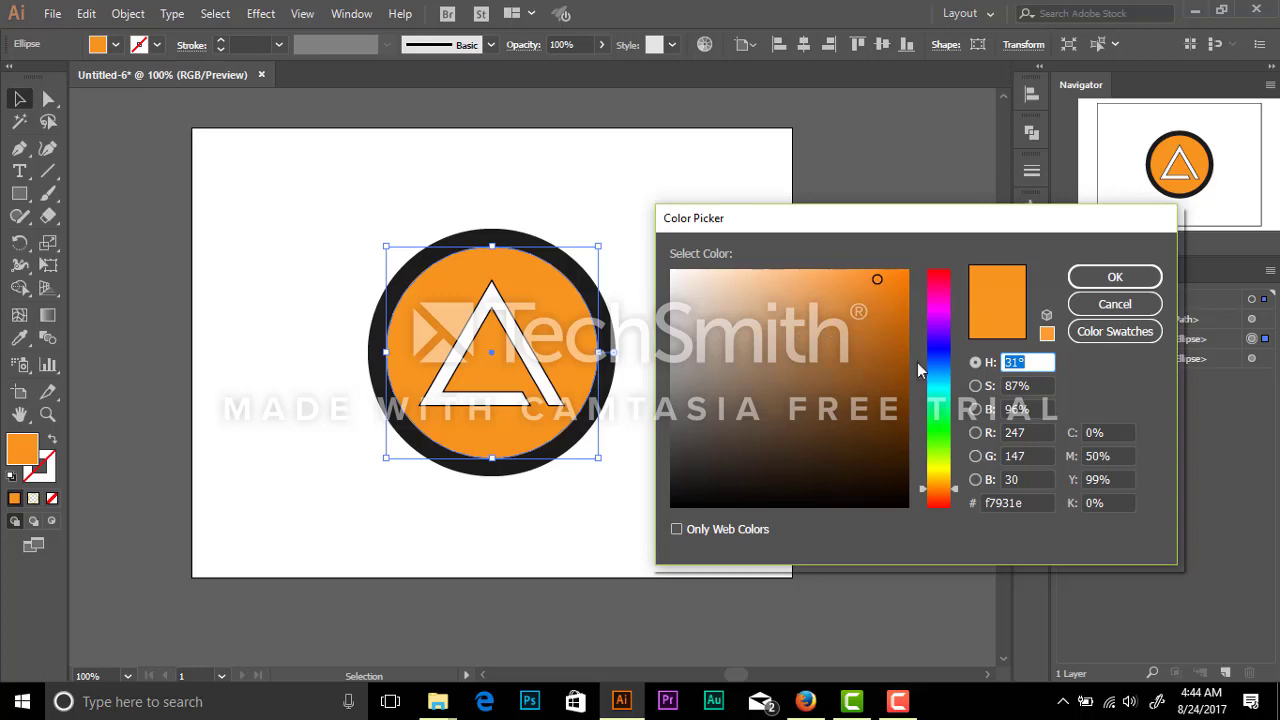
pyautogui.click(1033, 503)
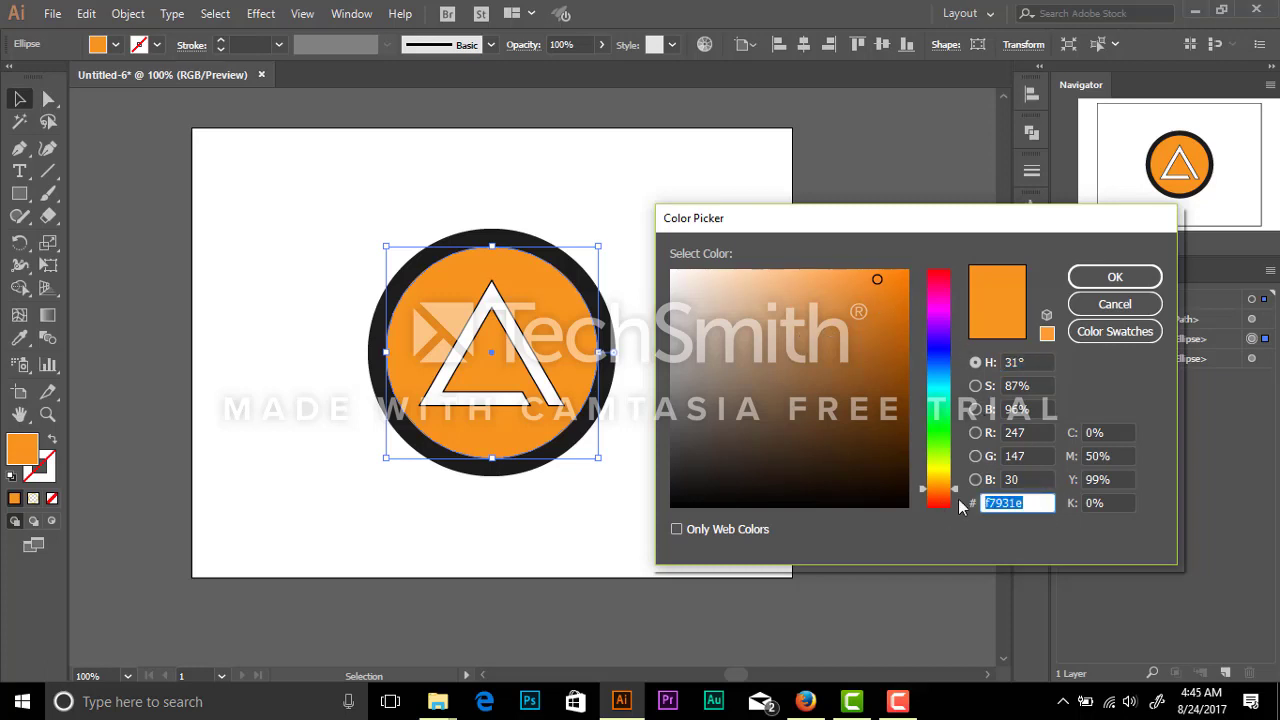
pyautogui.write('ff8b00')
pyautogui.click(1110, 280)
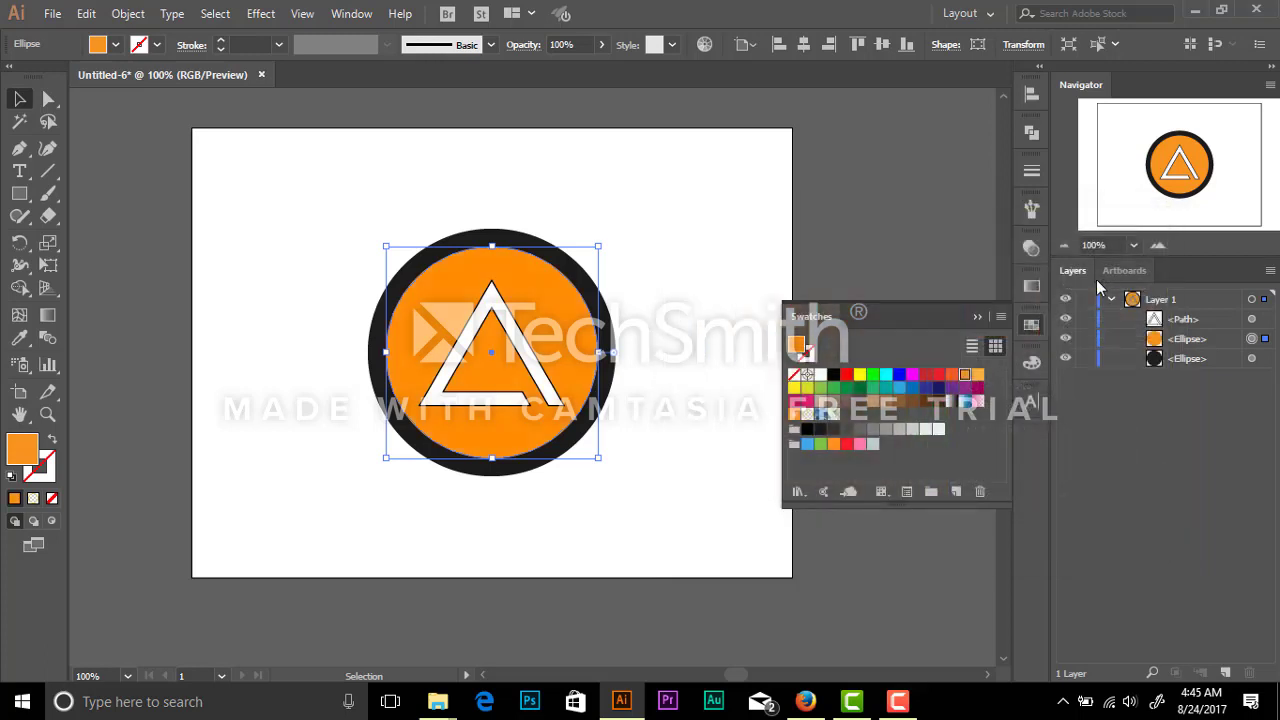
pyautogui.click(1004, 327)
# Step: Set the cut triangle path's stroke to None, deselect, and zoom to 125%
pyautogui.click(1190, 318)
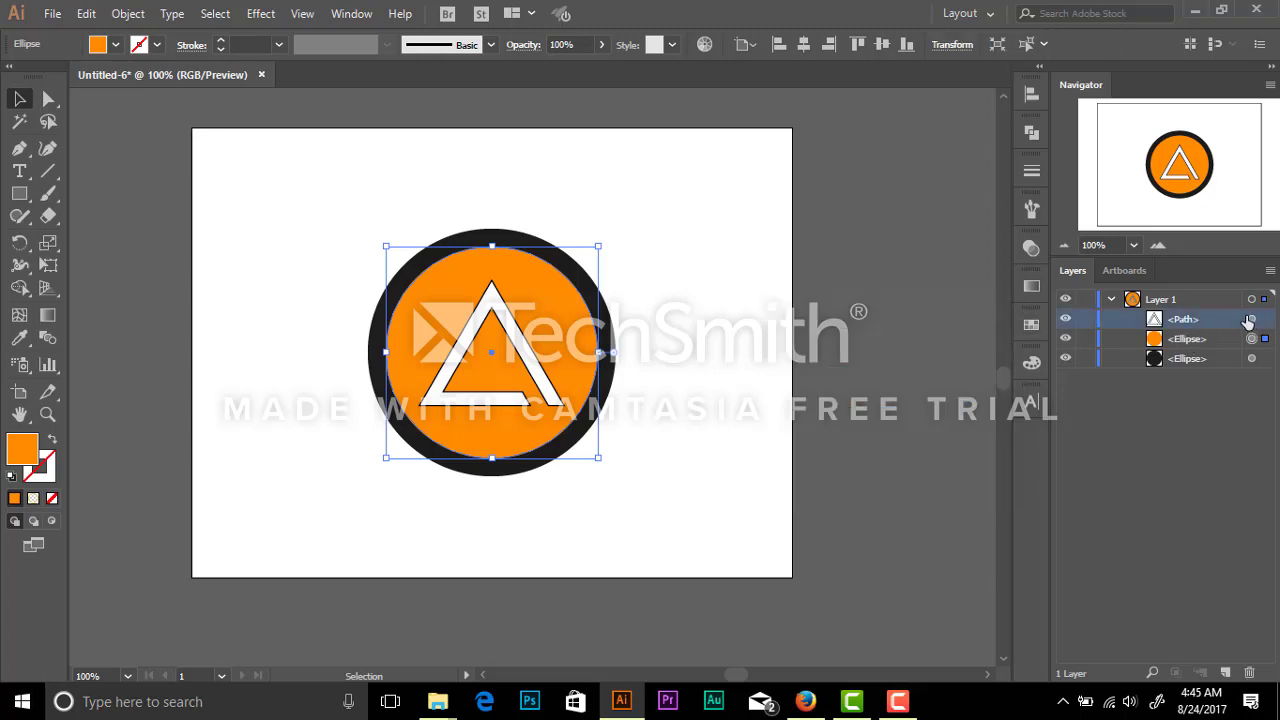
pyautogui.click(1251, 318)
pyautogui.click(1031, 324)
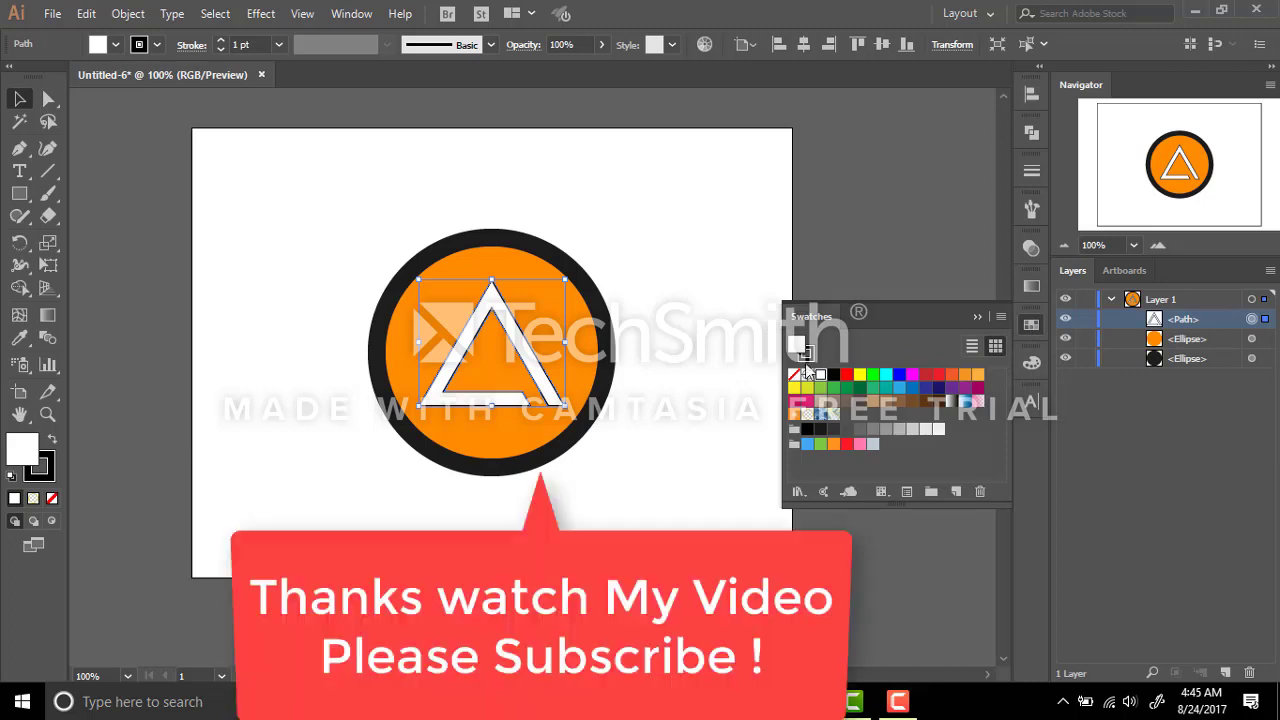
pyautogui.click(807, 352)
pyautogui.click(794, 374)
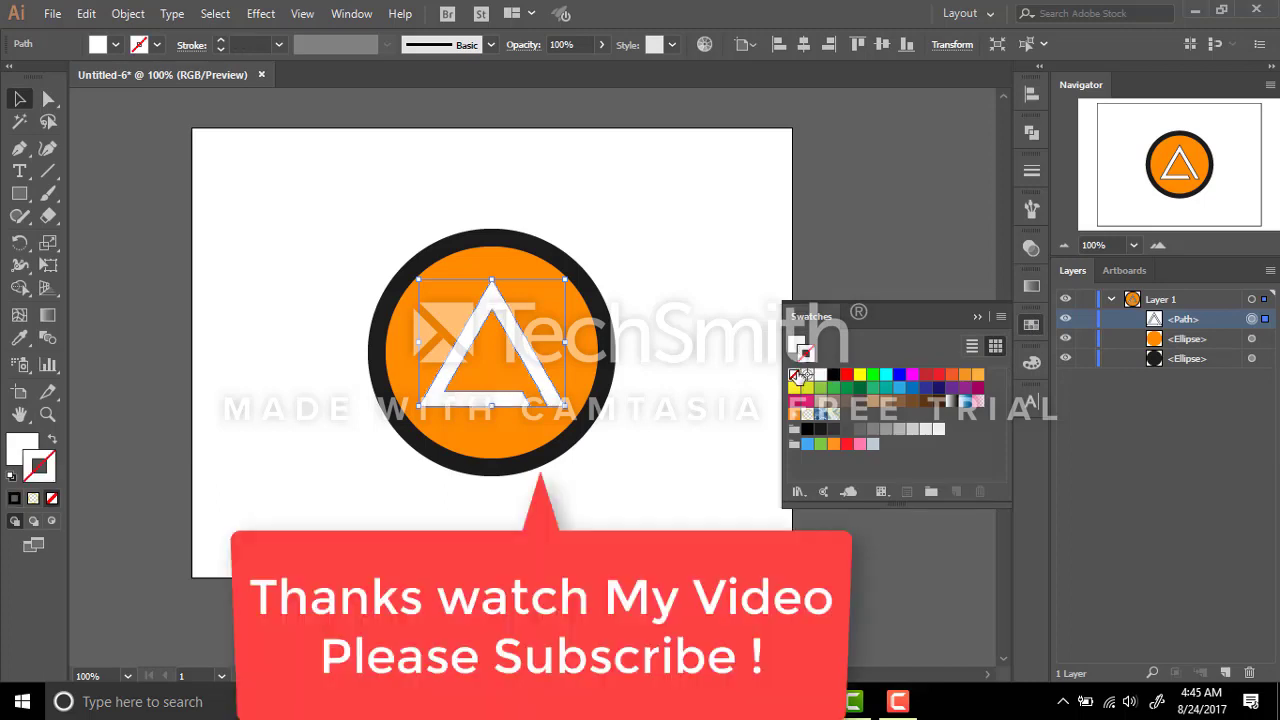
pyautogui.click(976, 317)
pyautogui.click(1031, 324)
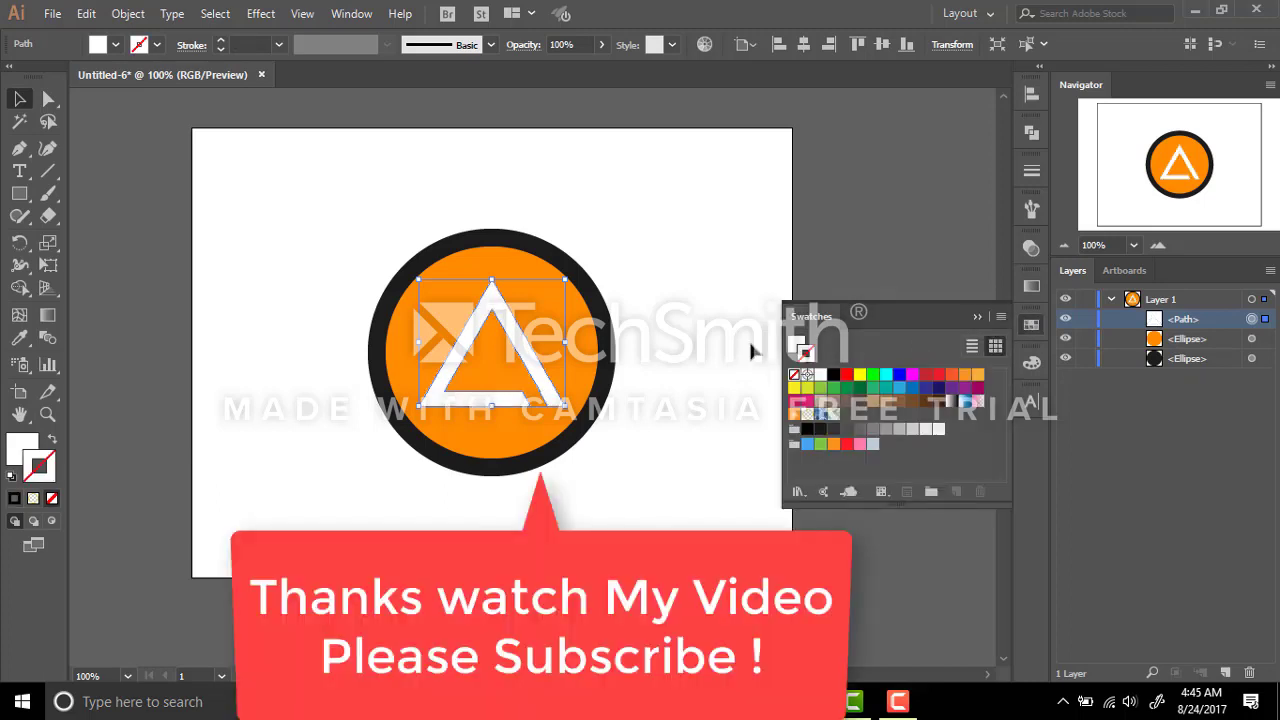
pyautogui.click(691, 345)
pyautogui.click(977, 317)
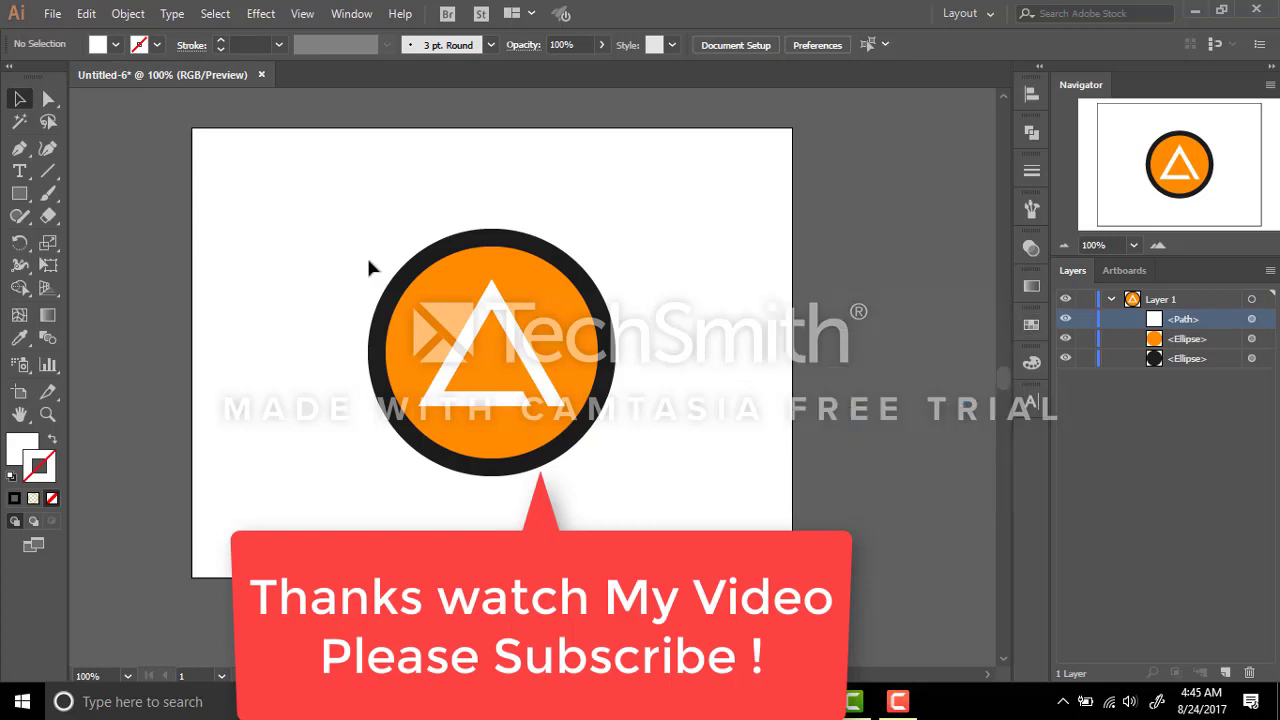
pyautogui.scroll(1, 385, 250)
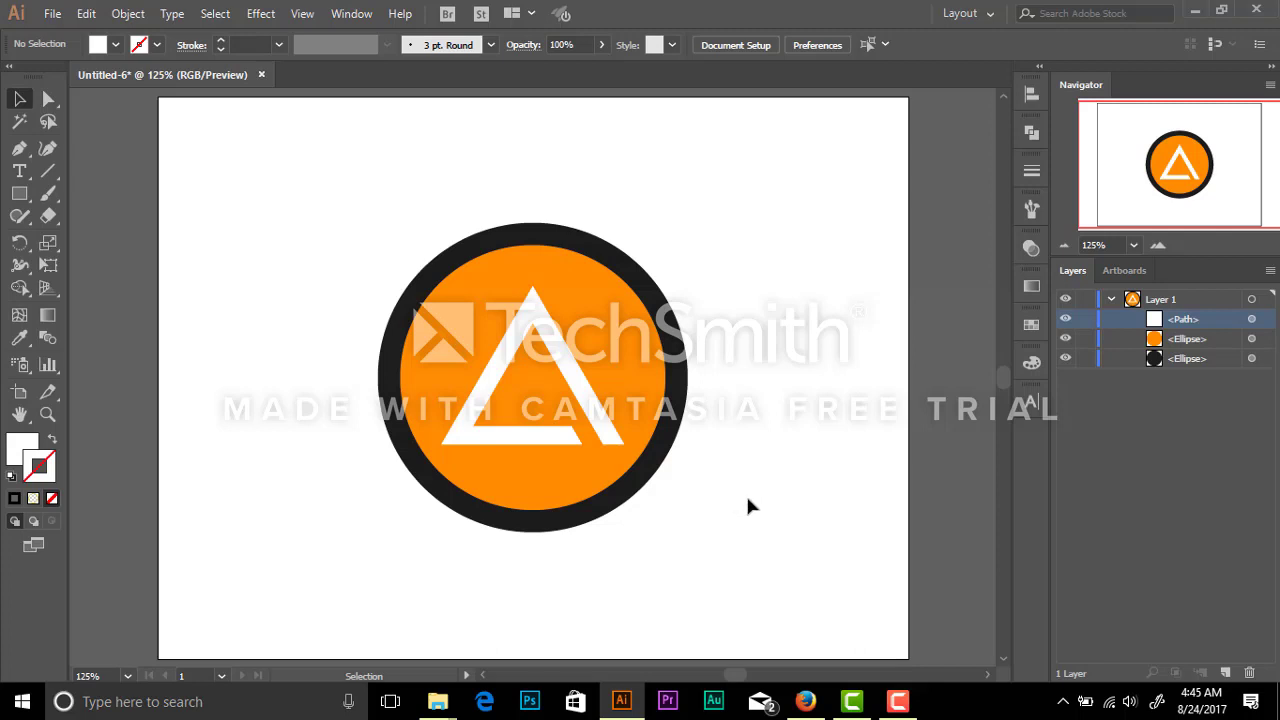
pyautogui.click(898, 701)
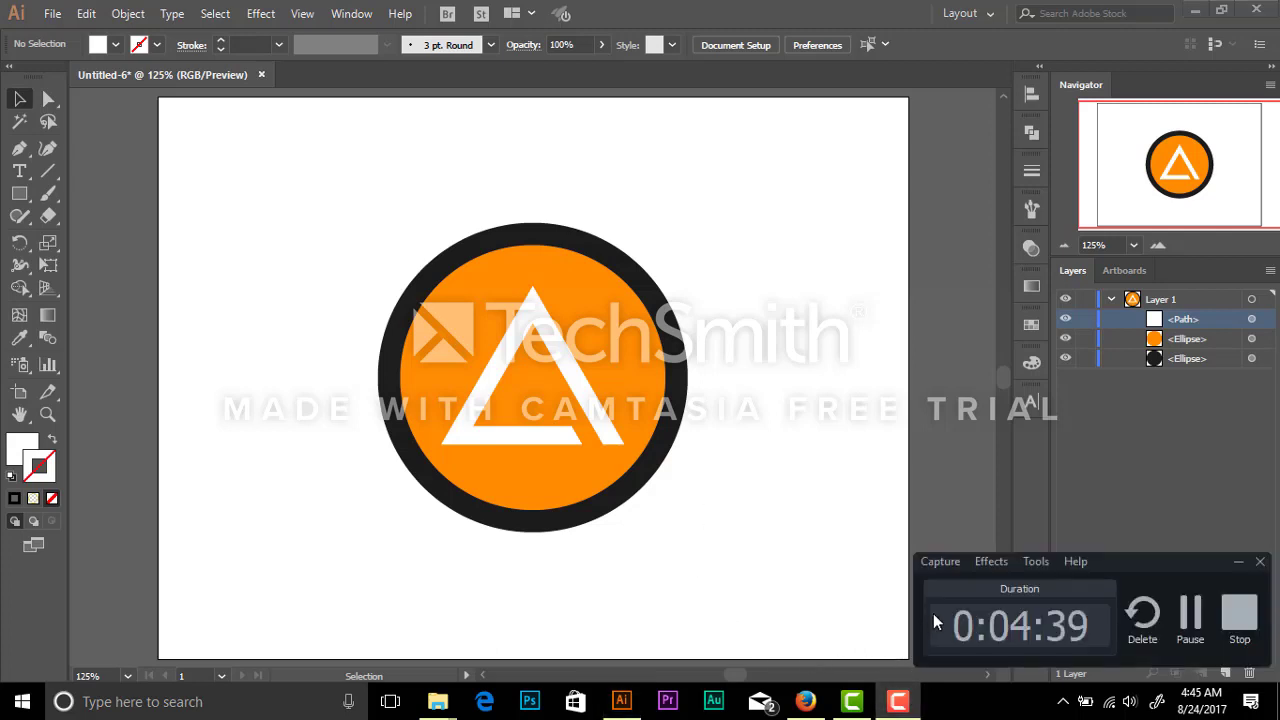